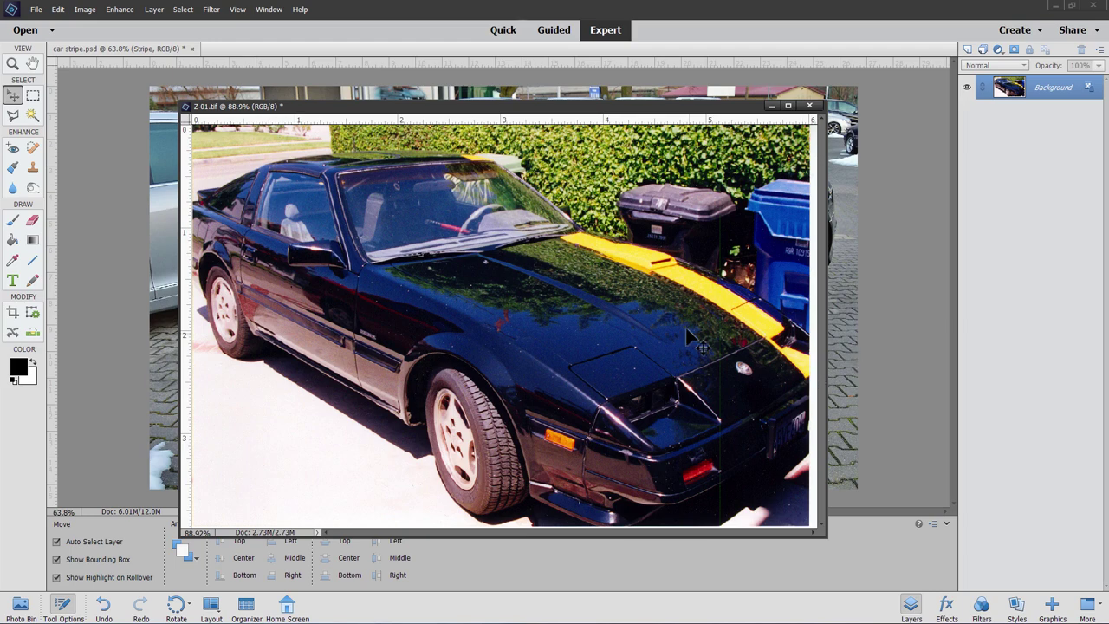
Close the scanned Z-01.tif image and discard its unsaved changes.
left_click(808, 106)
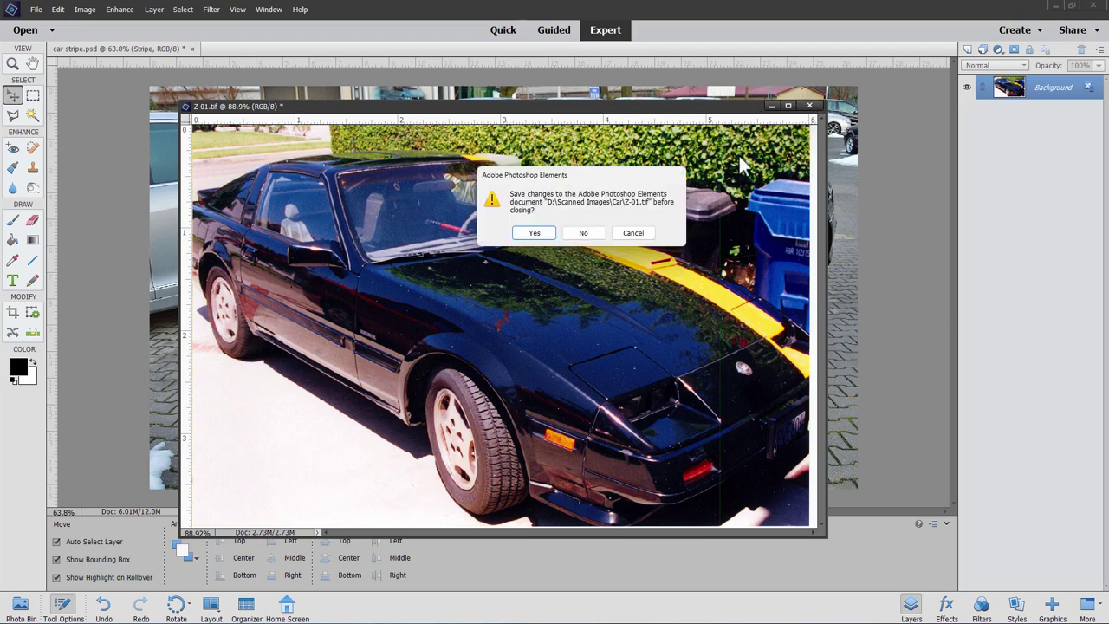
left_click(582, 230)
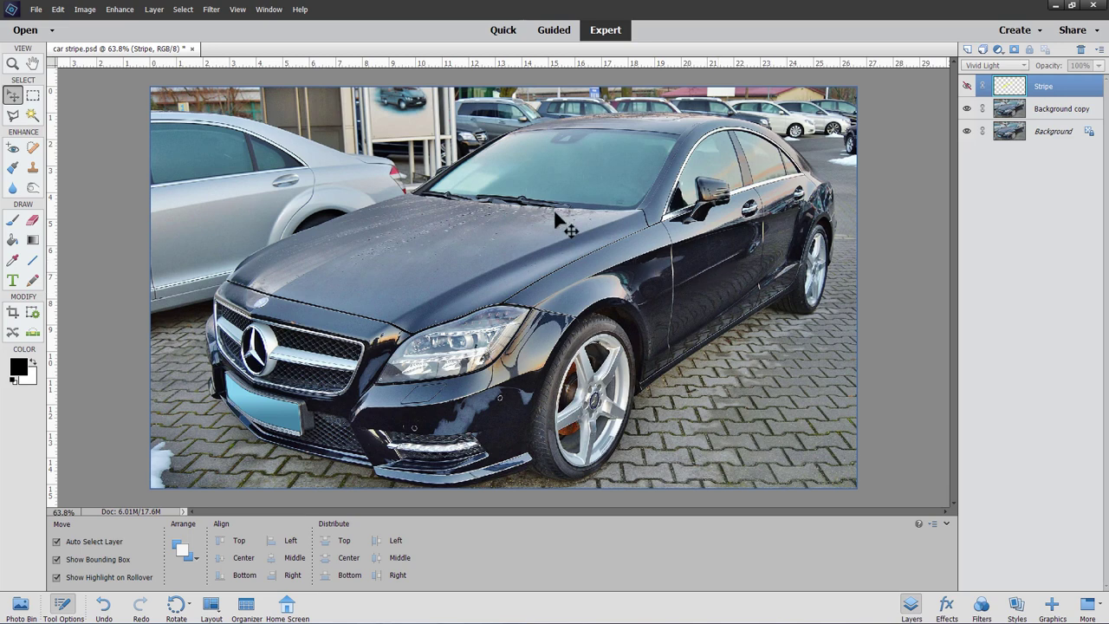
Close the car stripe.psd example without saving its changes.
left_click(192, 49)
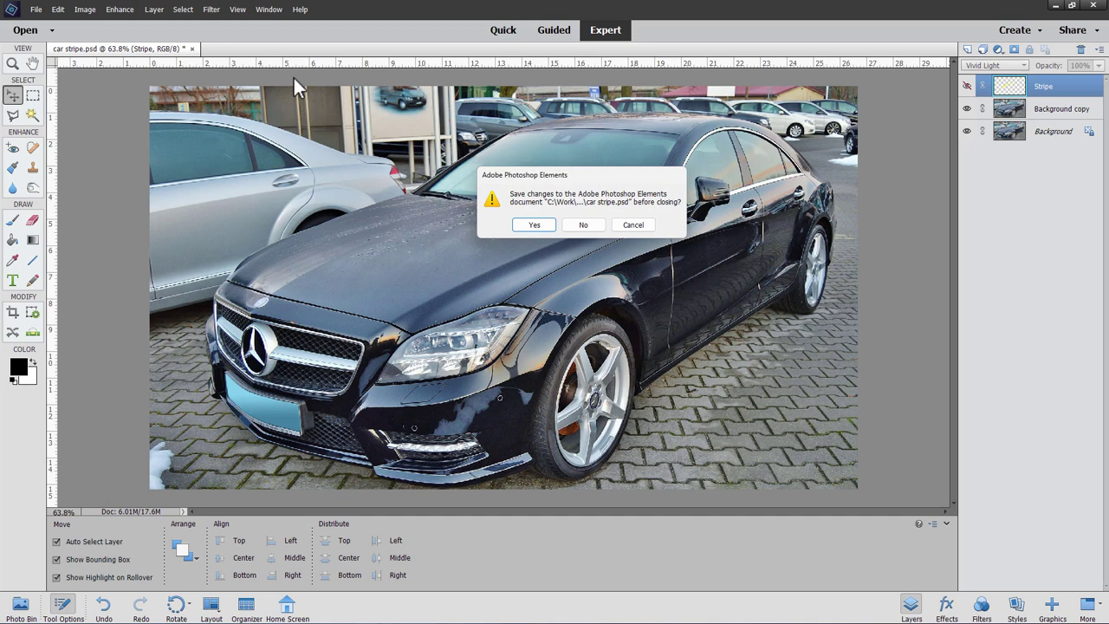
left_click(583, 224)
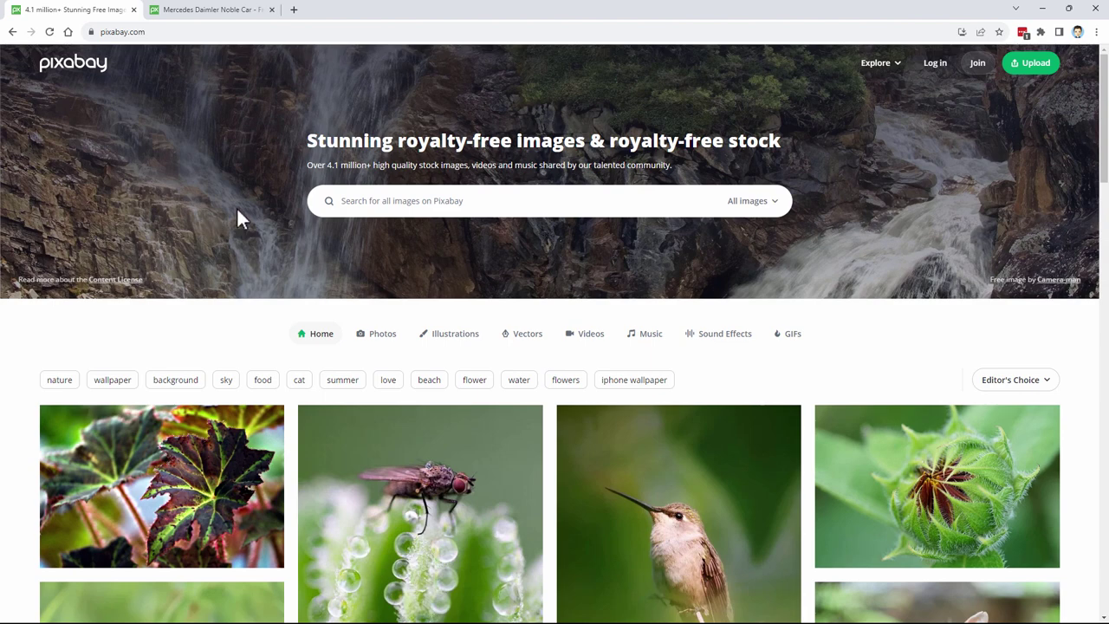
Bring up the download size list on the Mercedes Daimler Noble Car photo page.
left_click(219, 11)
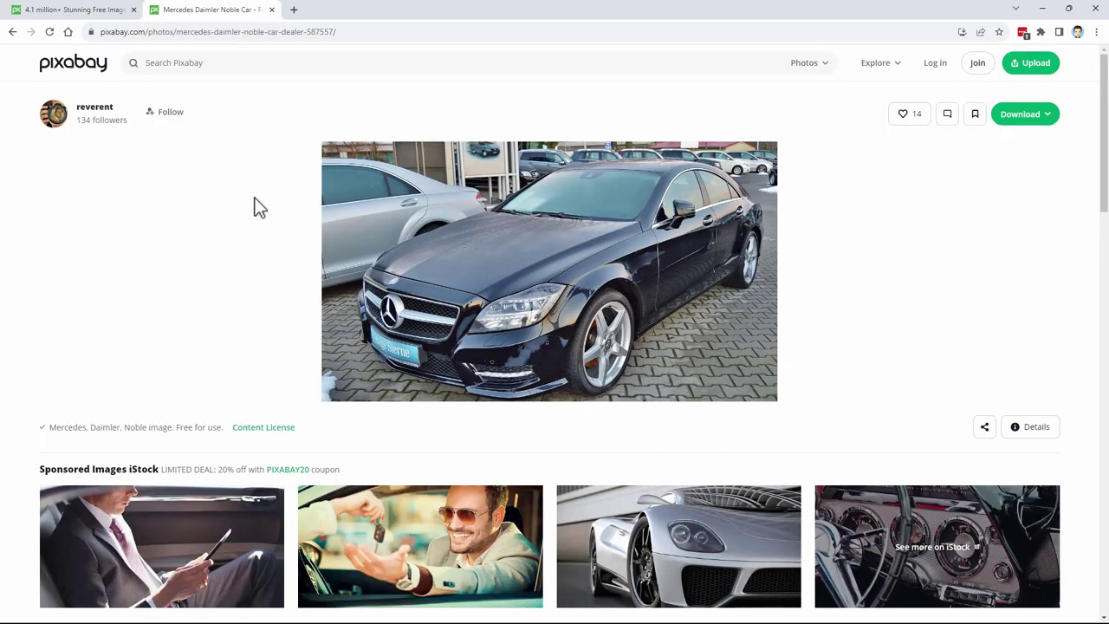
left_click(383, 34)
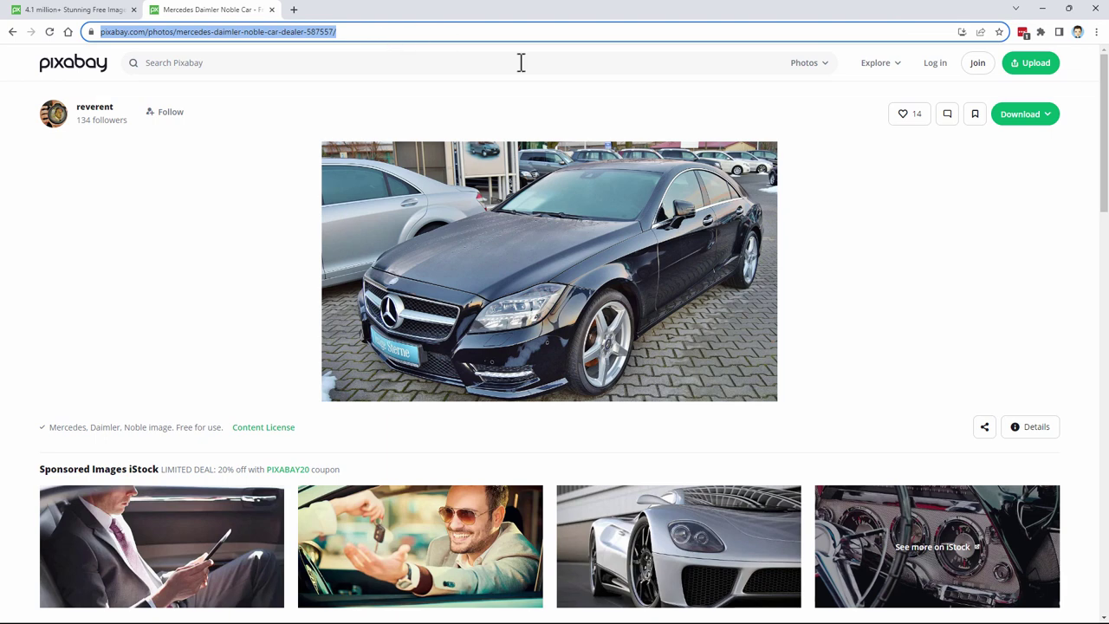
left_click(1023, 124)
left_click(1025, 125)
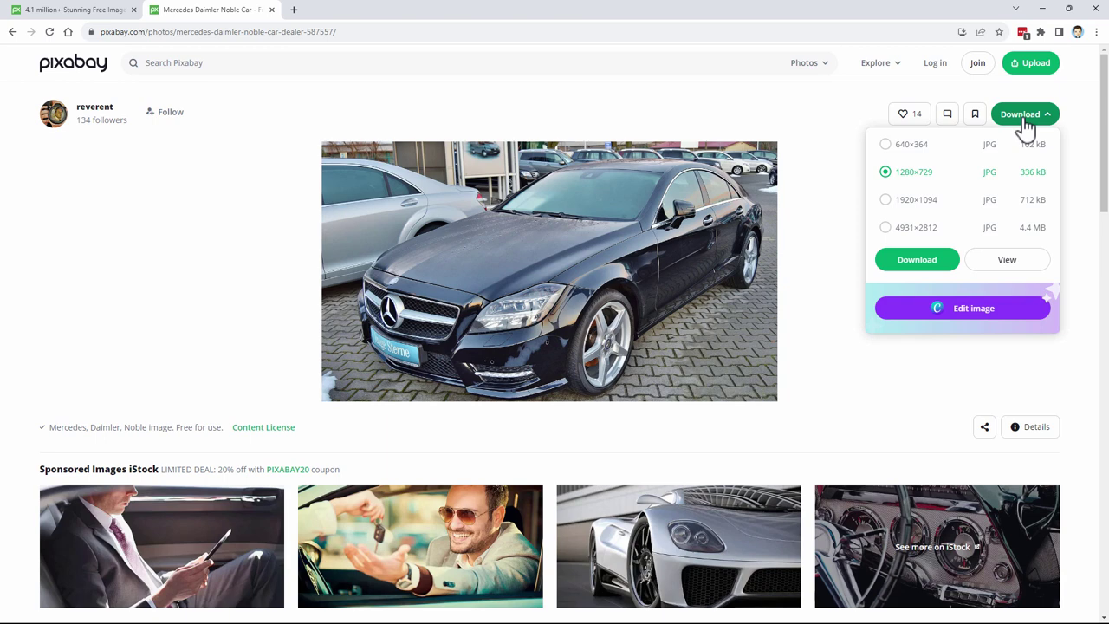
Download the Mercedes photo at 1920×1094 into the Projects folder, then close the browser.
left_click(889, 208)
left_click(911, 262)
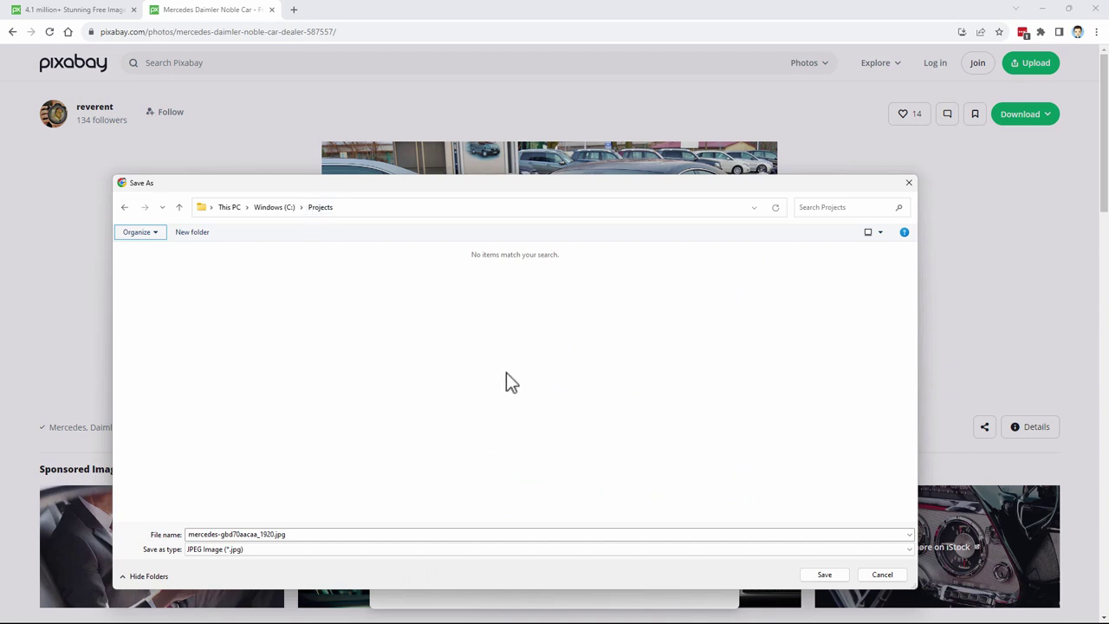
left_click(821, 574)
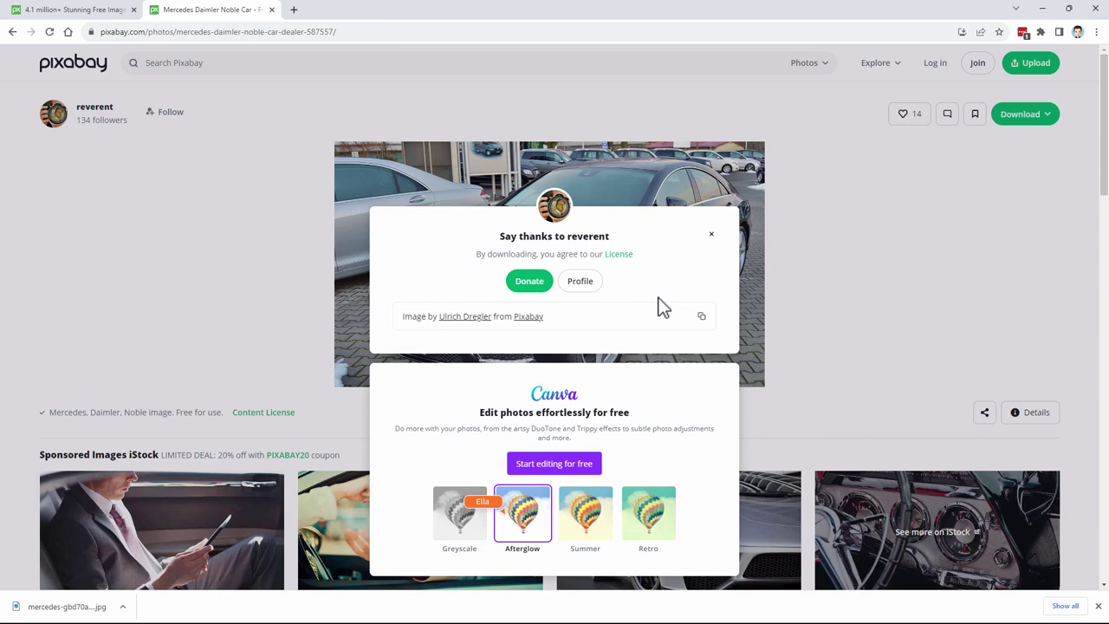
left_click(711, 234)
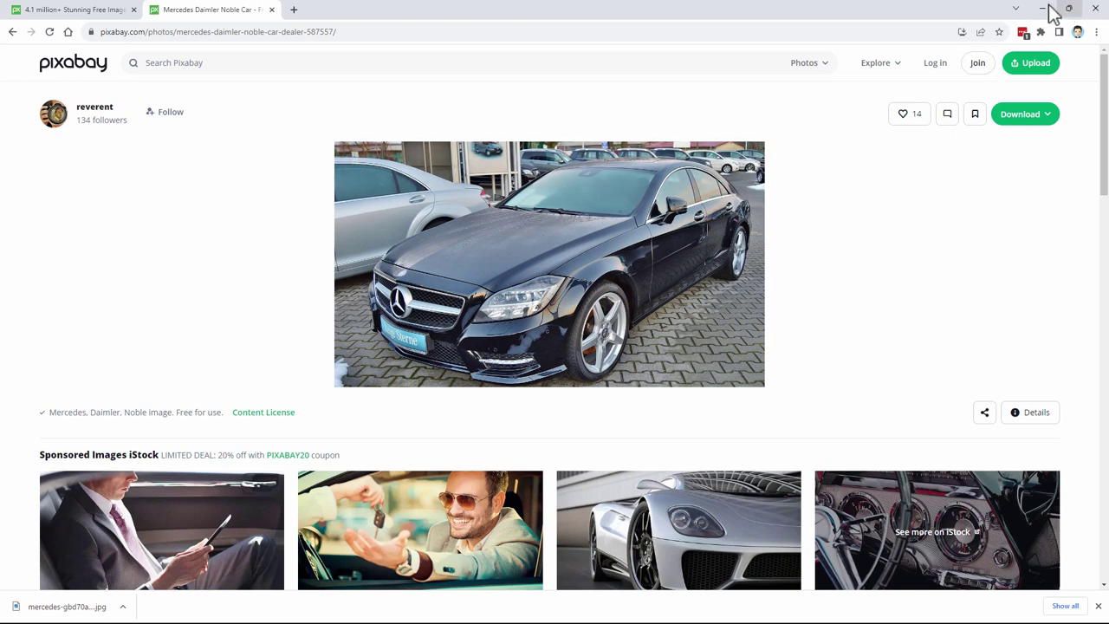
left_click(1095, 9)
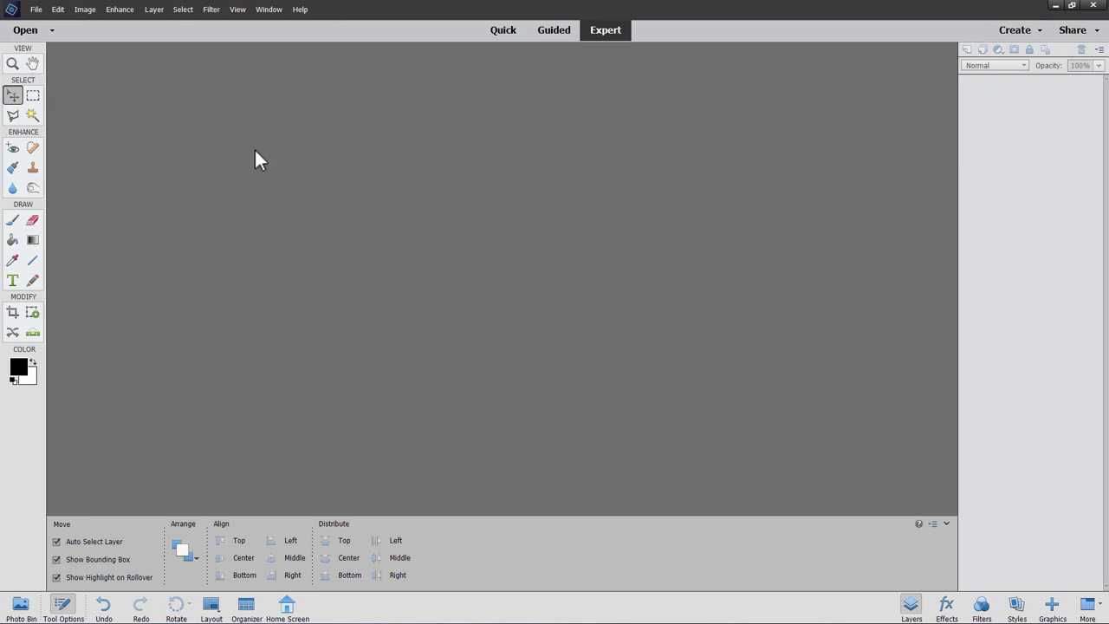
Open mercedes-gbd70aacaa_1920.jpg from File > Open and dock it as a workspace tab.
left_click(36, 9)
left_click(45, 35)
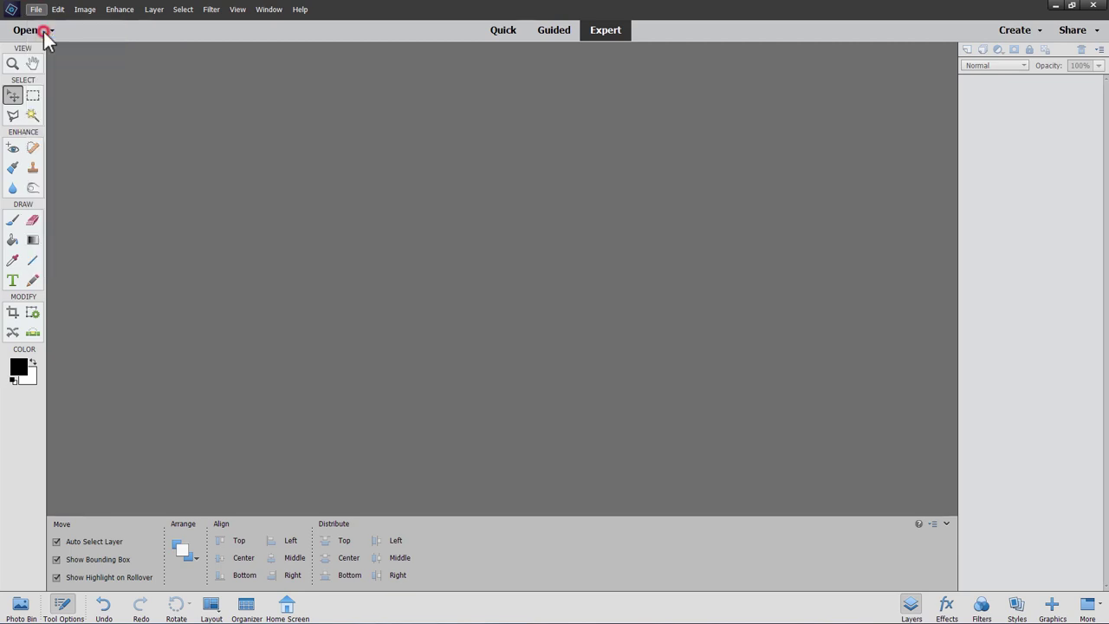
left_click(759, 488)
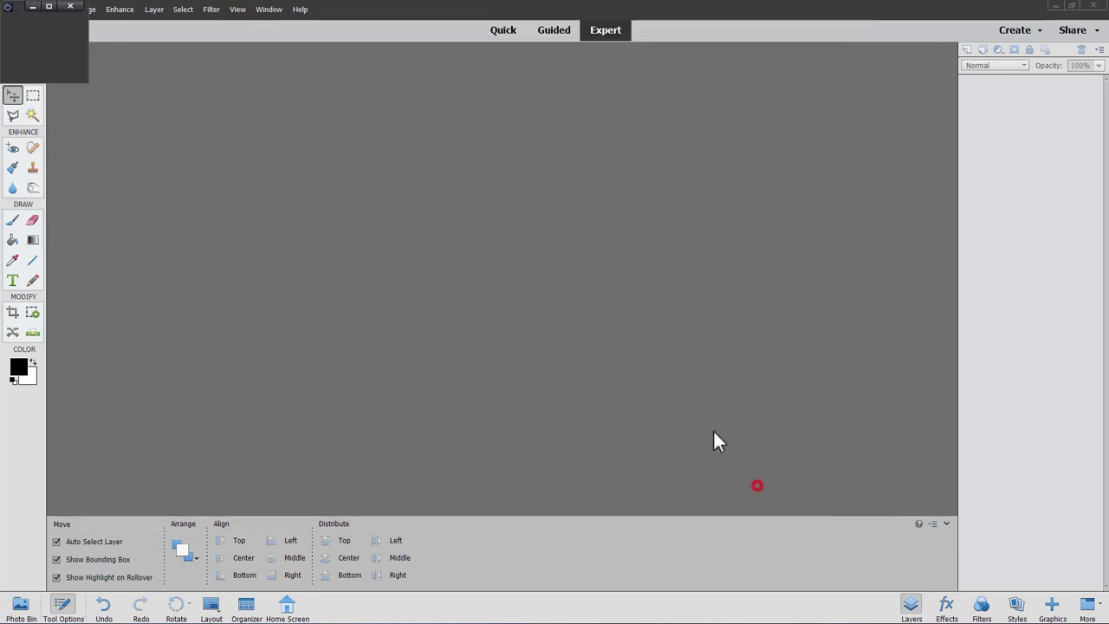
left_click_drag(485, 47, 546, 39)
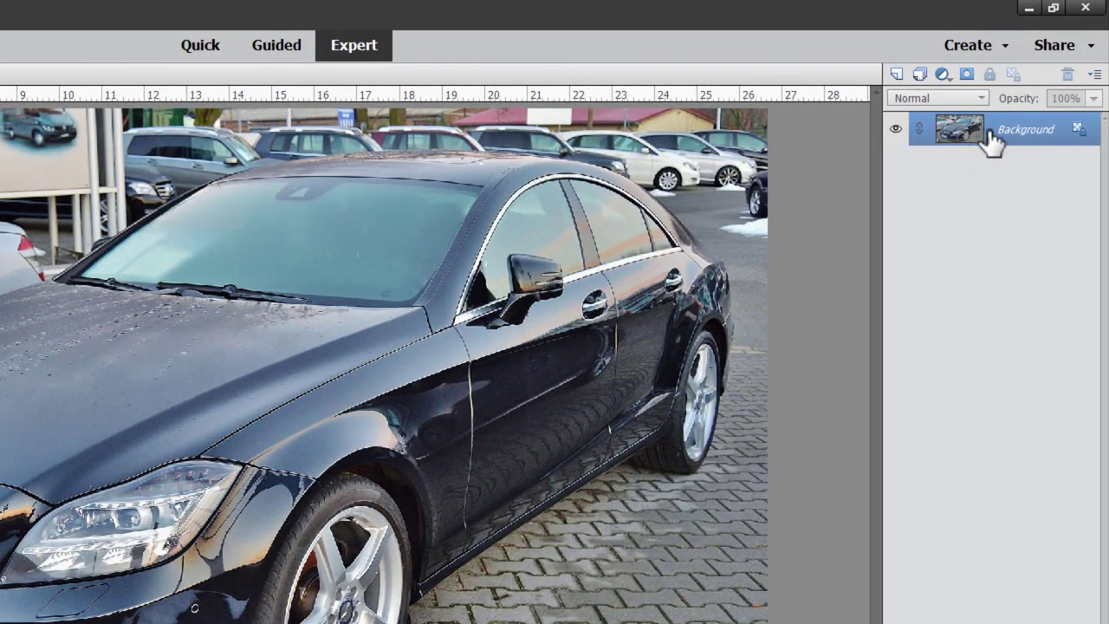
Duplicate the Background layer as Background copy and hide the original Background.
right_click(1027, 120)
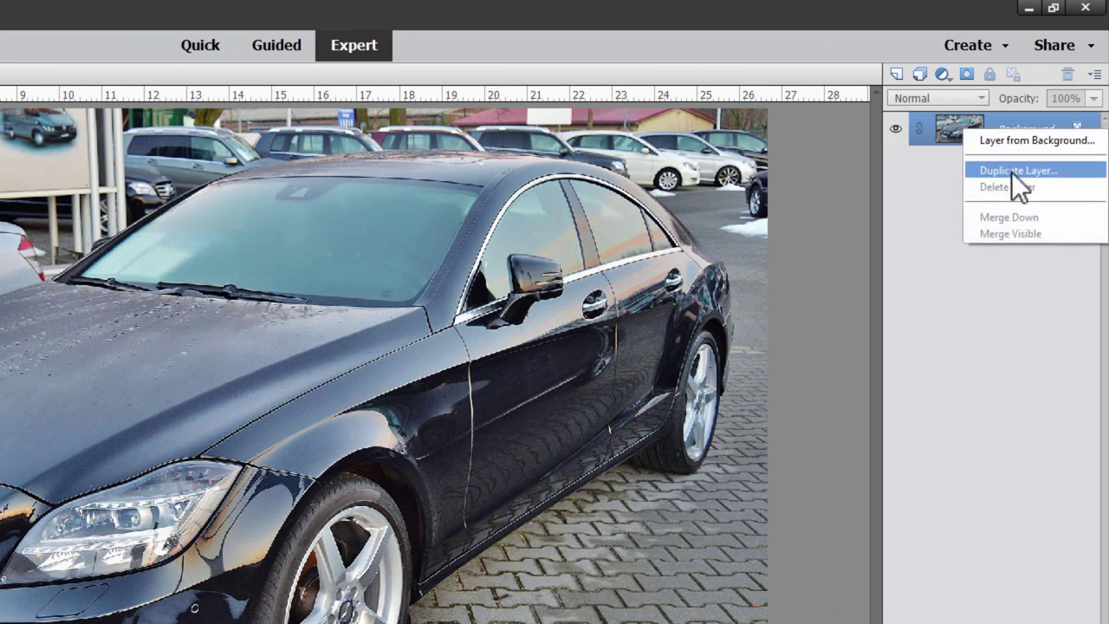
left_click(1011, 172)
left_click(419, 287)
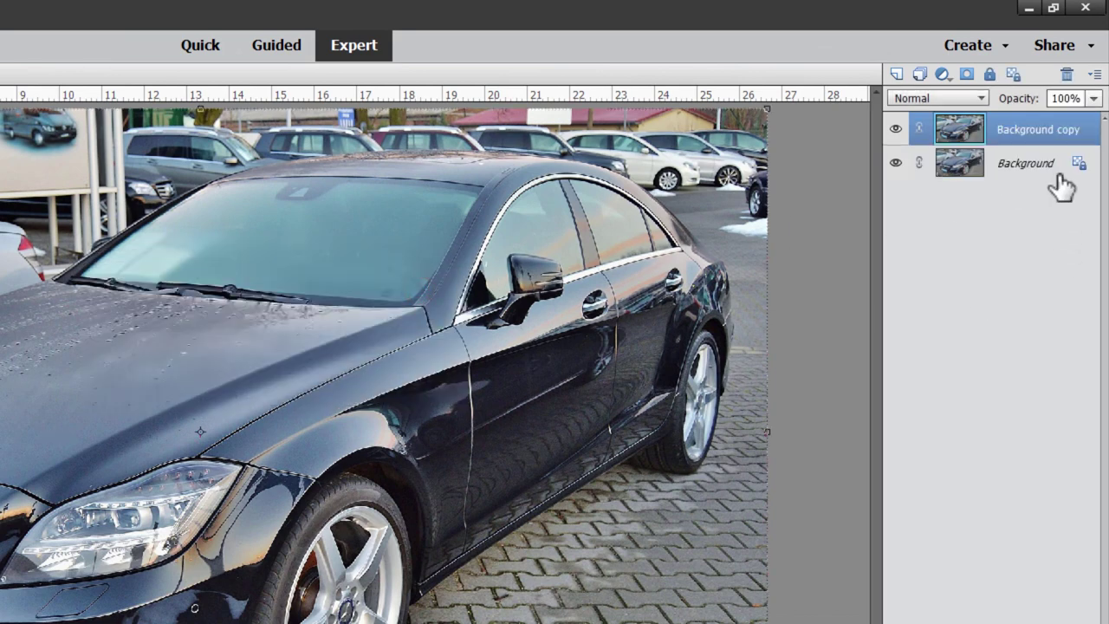
left_click(896, 163)
Add an empty Layer 1 on top of Background copy and select the Line tool.
left_click(900, 74)
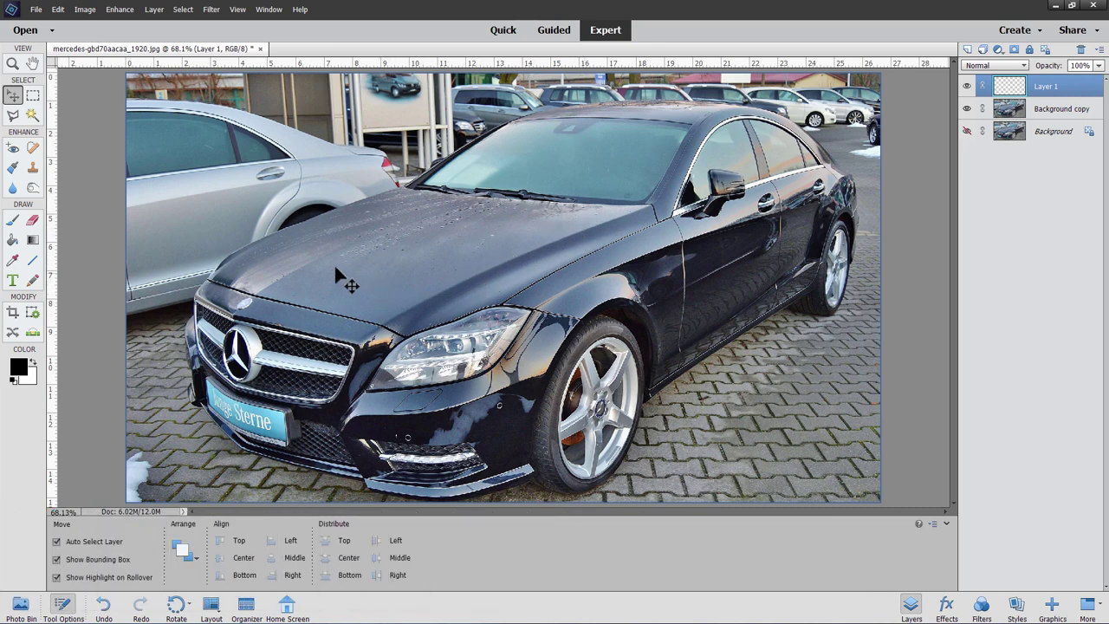
left_click(32, 260)
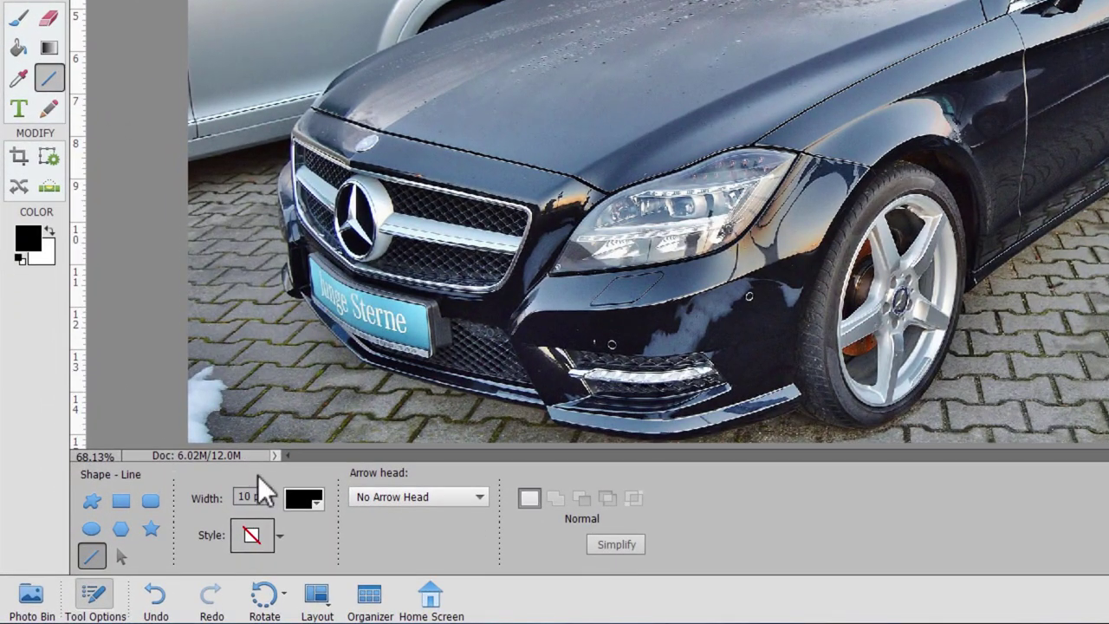
Set the Line tool's width to 30 px and its colour to yellow.
left_click(269, 496)
type("30")
left_click(305, 502)
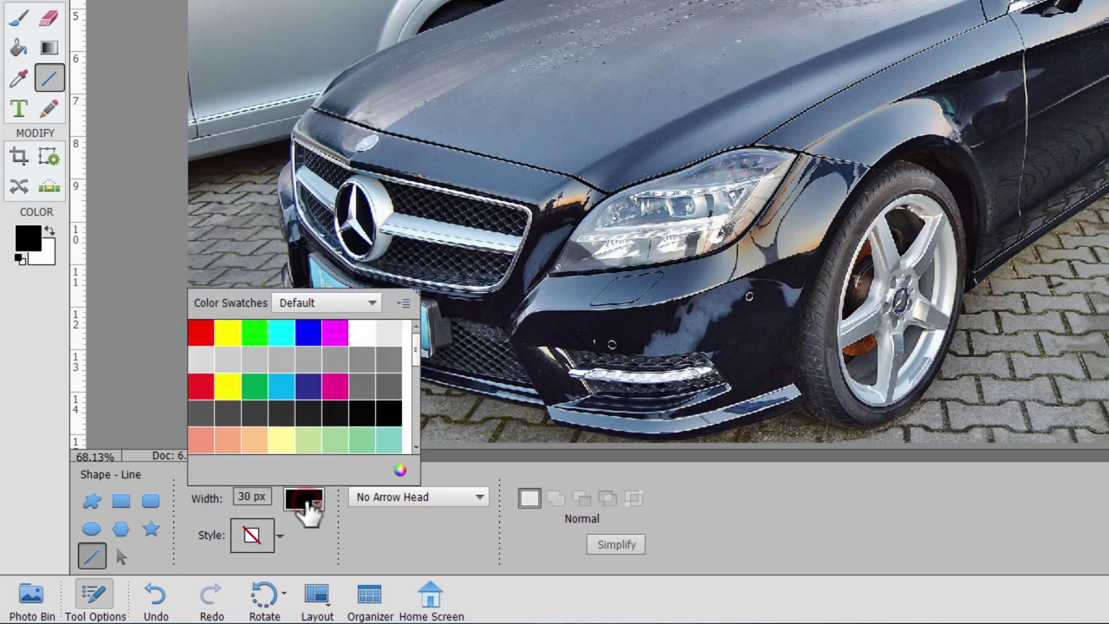
left_click(227, 384)
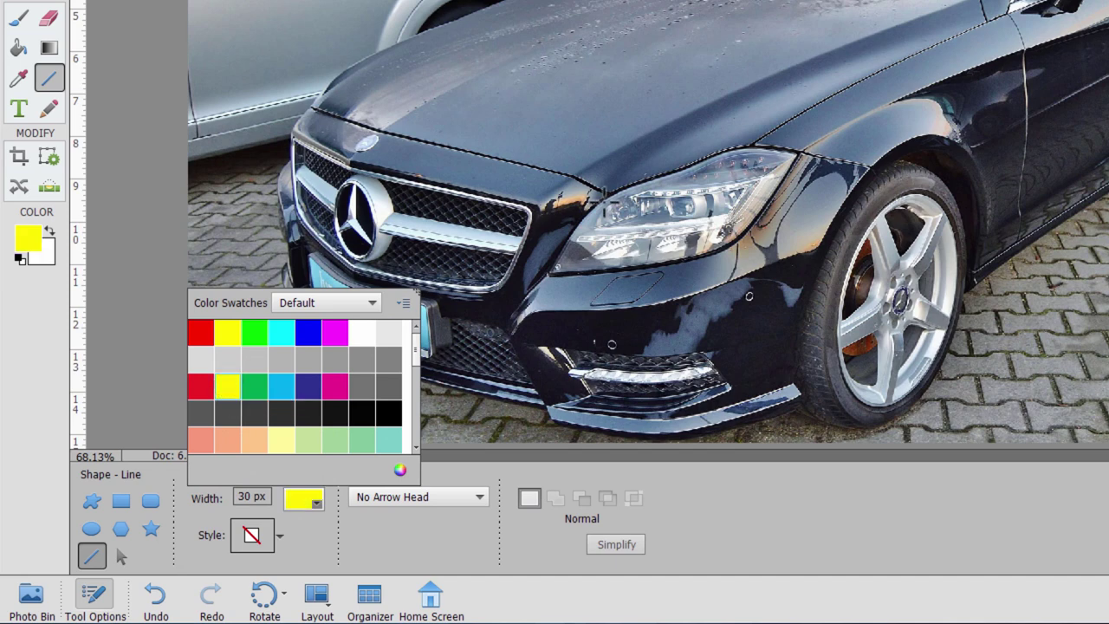
left_click(711, 483)
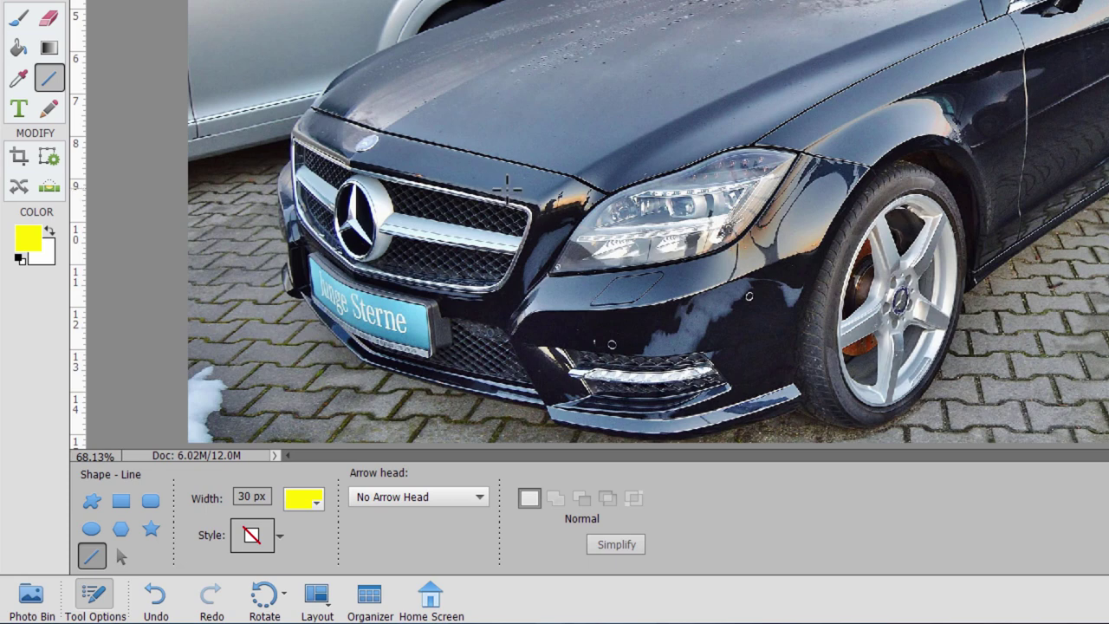
Draw yellow line segments from the grille along the hood and up toward the roof.
left_click_drag(506, 198, 793, 23)
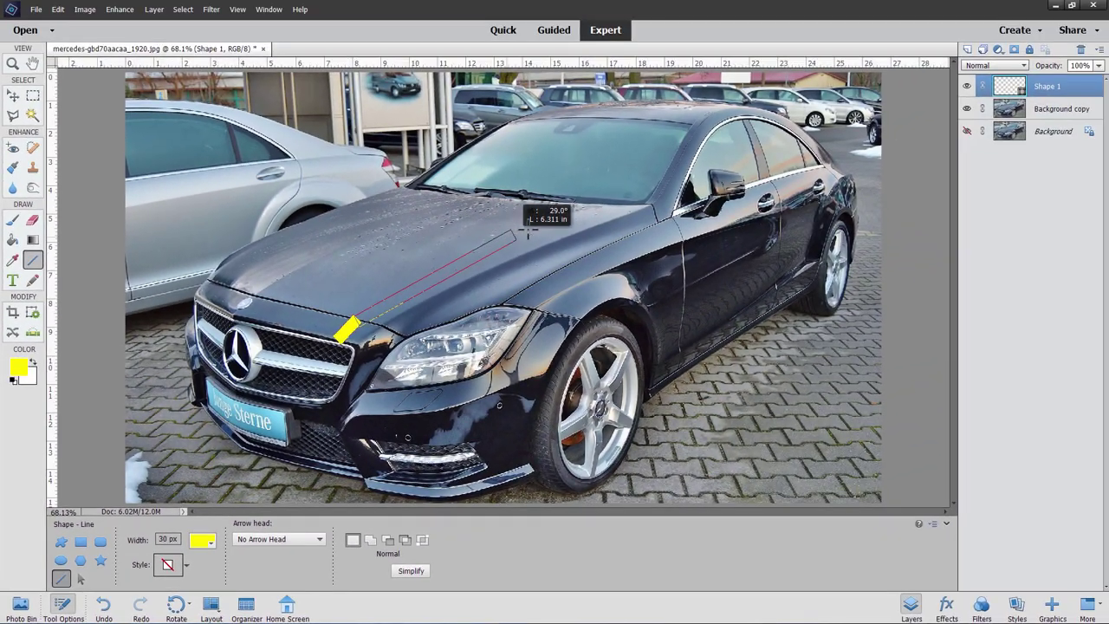
left_click_drag(528, 227, 590, 201)
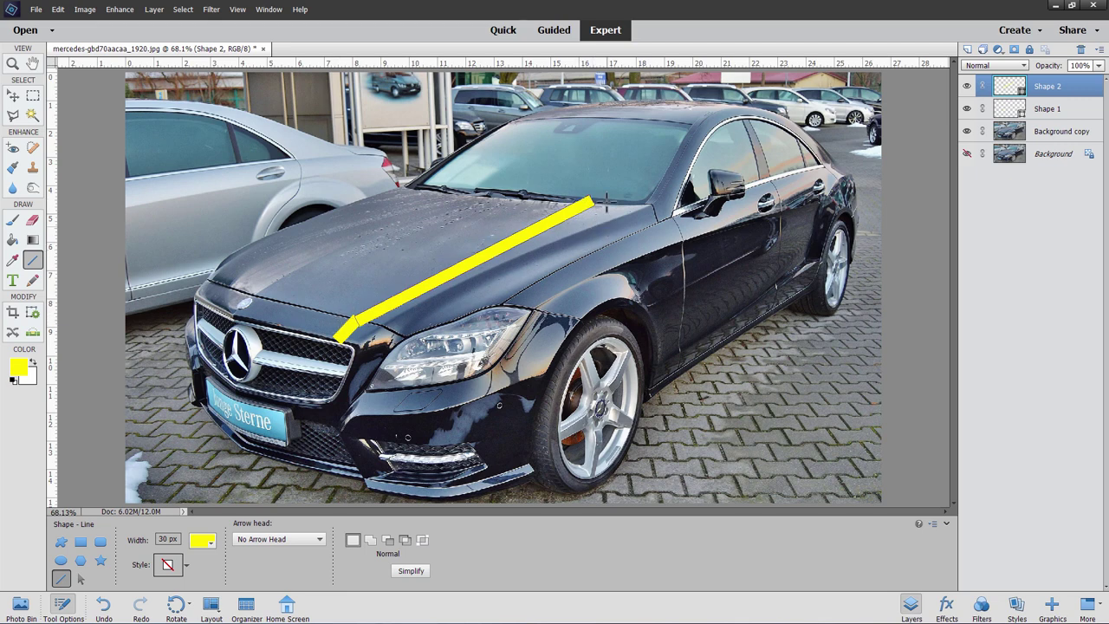
left_click_drag(598, 192, 721, 98)
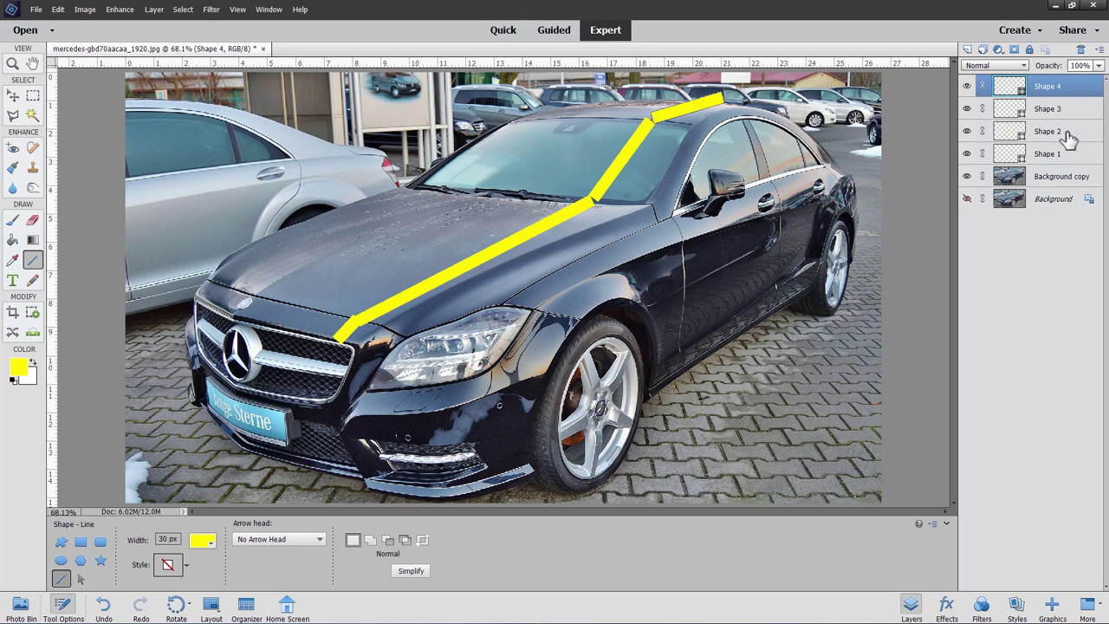
Select all four yellow Shape layers and delete them, confirming with Yes.
key("shift")
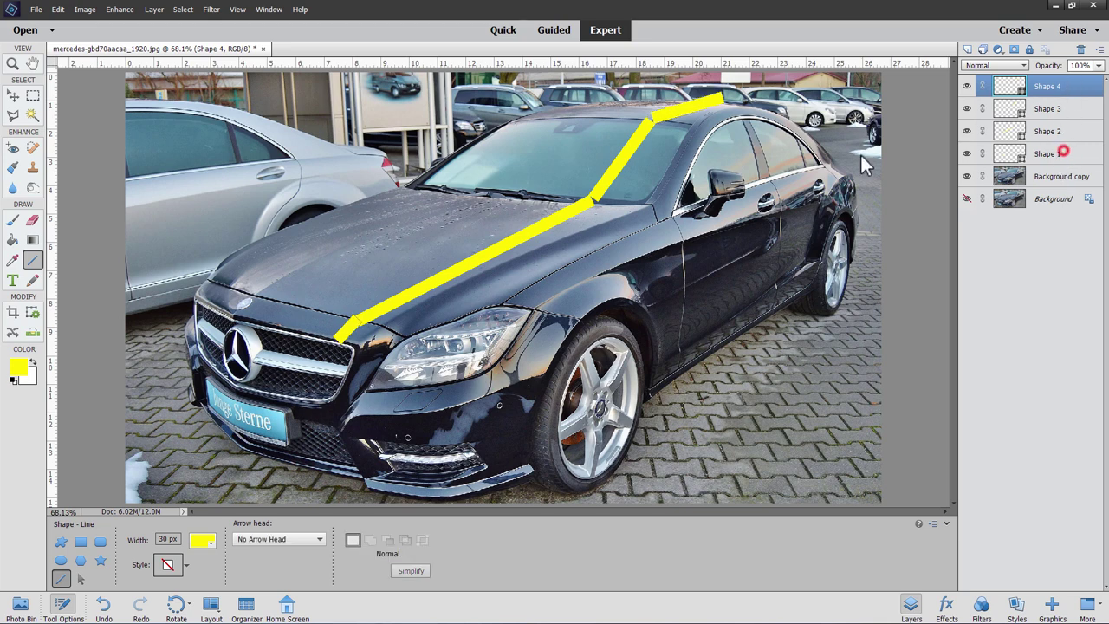
left_click(1062, 153, "shift")
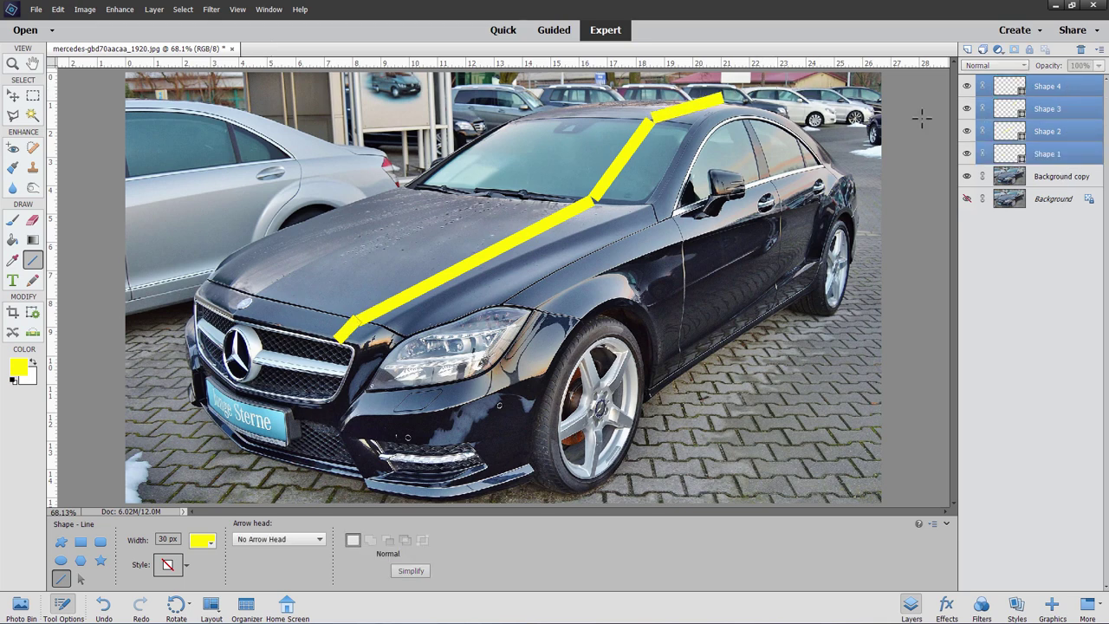
left_click(1080, 50)
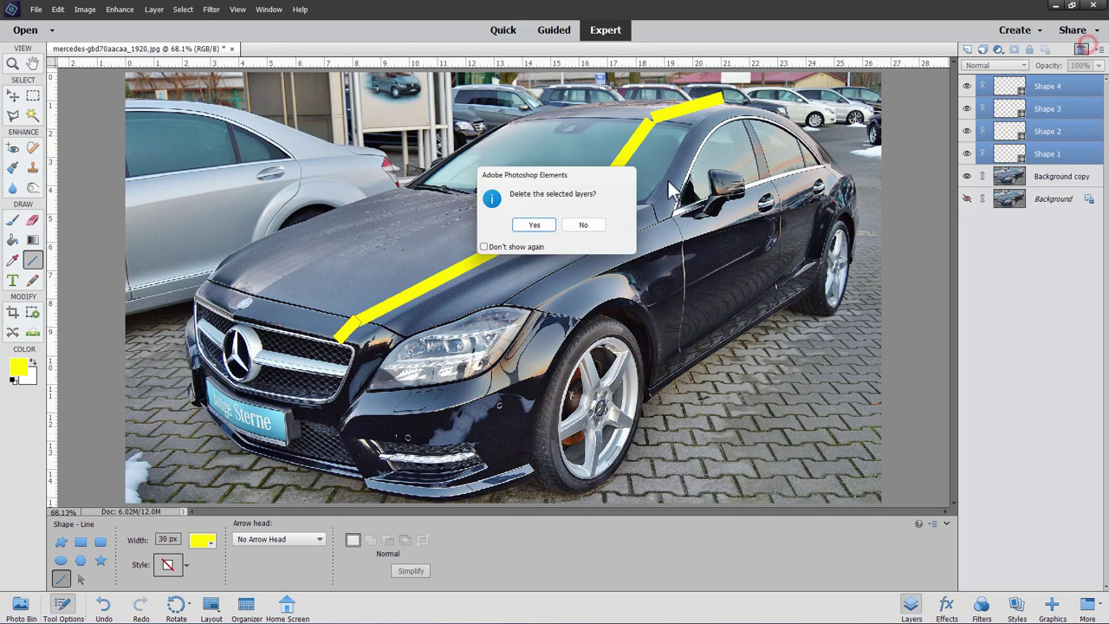
left_click(533, 224)
left_click(13, 115)
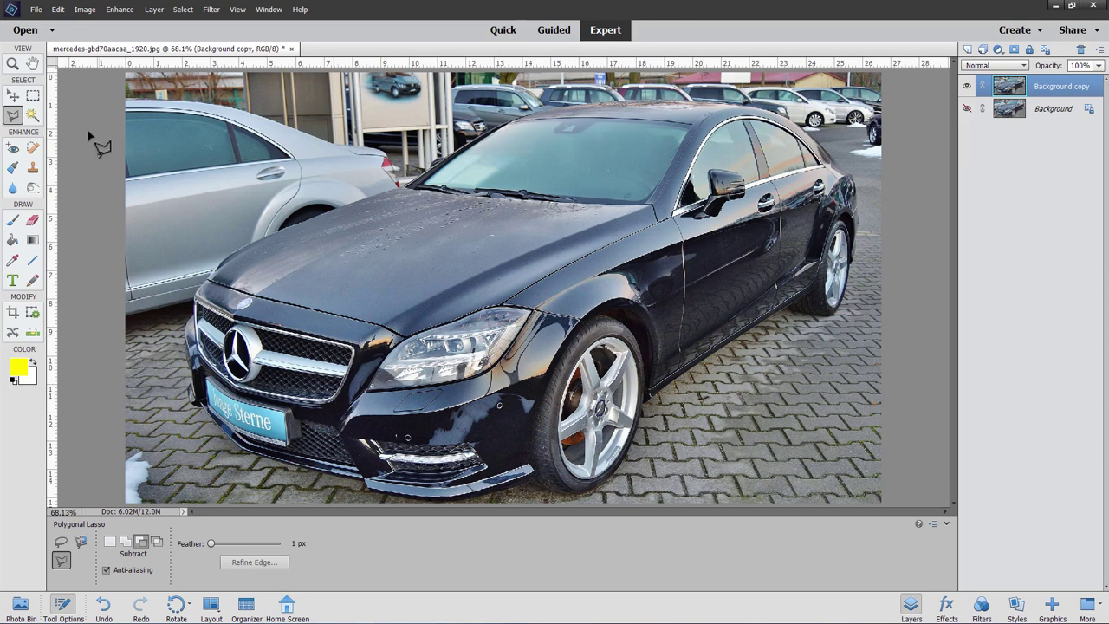
Zoom in on the car's hood and frame its front end near the grille.
left_click(13, 63)
left_click(327, 324)
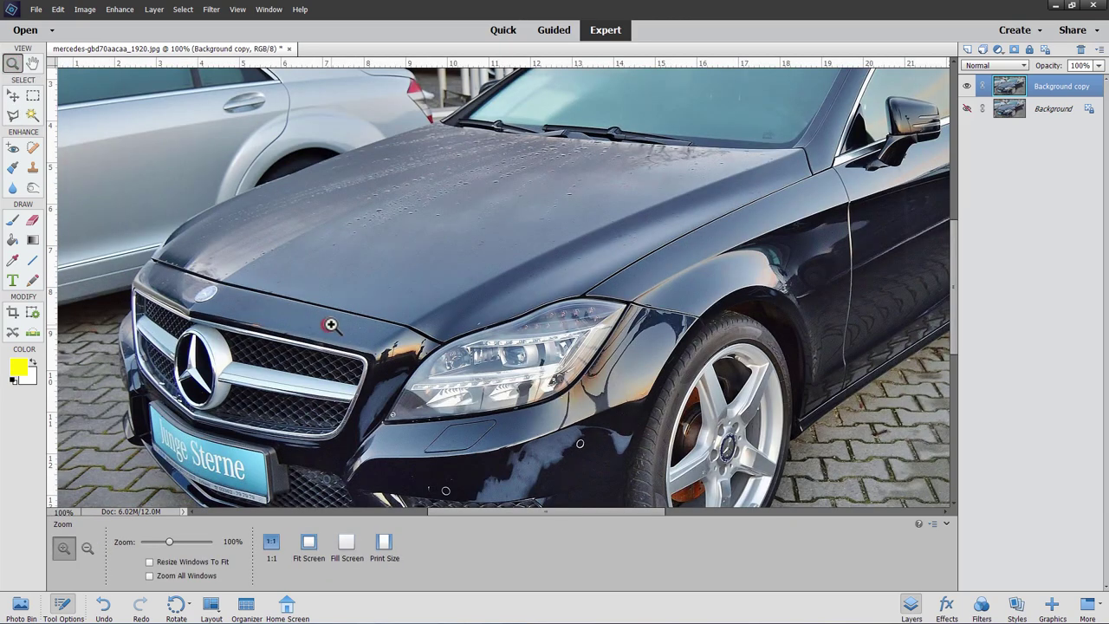
left_click(348, 319)
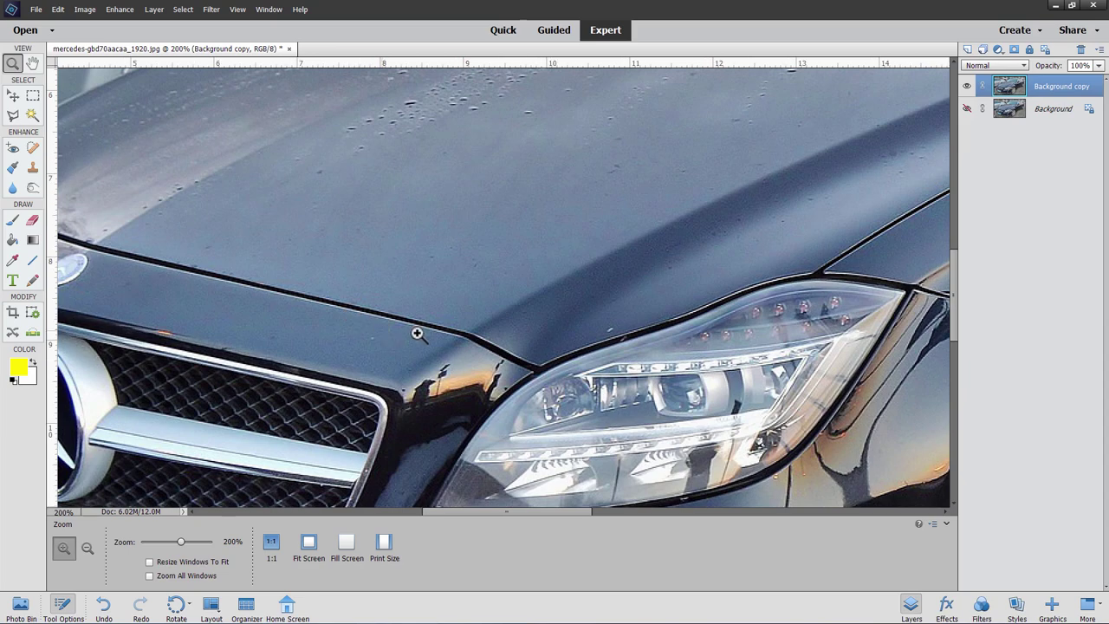
left_click_drag(580, 247, 388, 342)
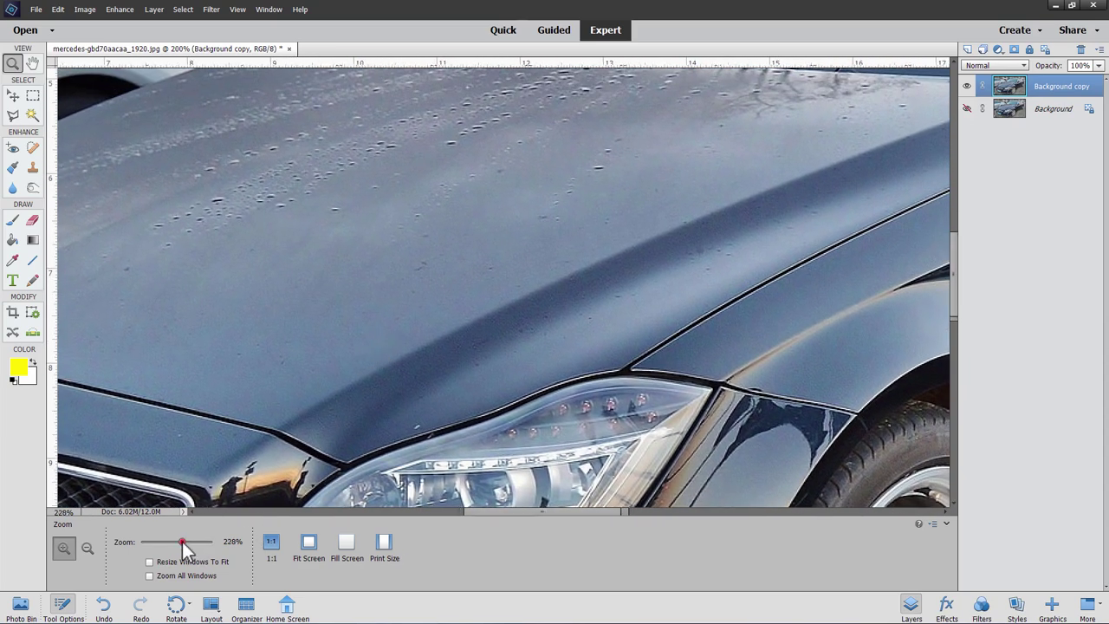
left_click_drag(181, 541, 176, 542)
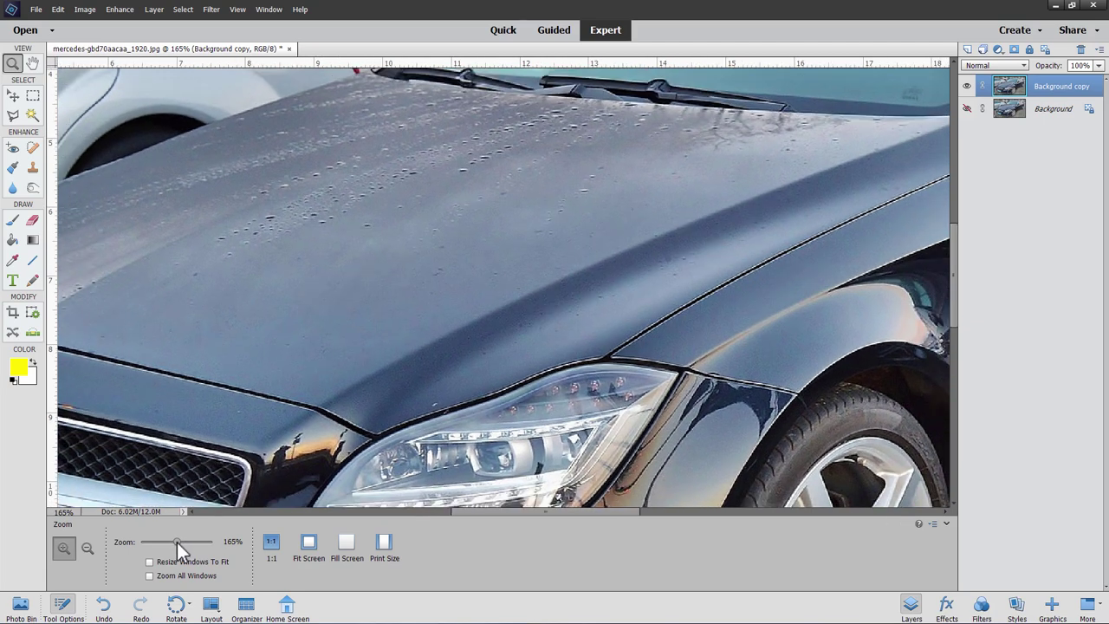
Trace the stripe's first edge with the Polygonal Lasso from the grille to the hood's rear edge.
left_click(13, 115)
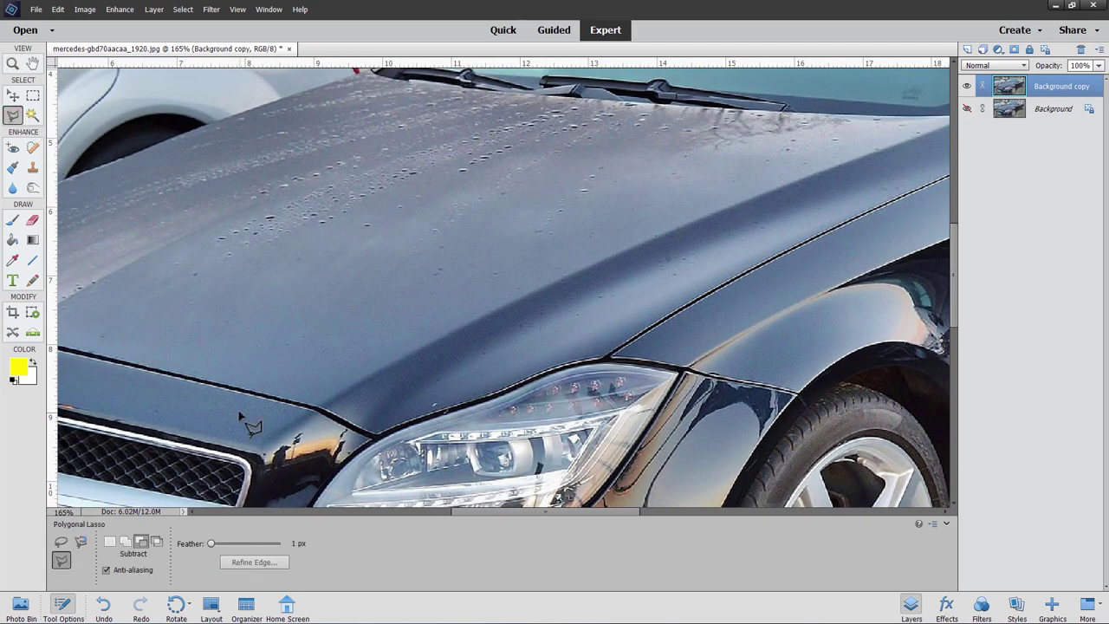
left_click(193, 433)
left_click(723, 159)
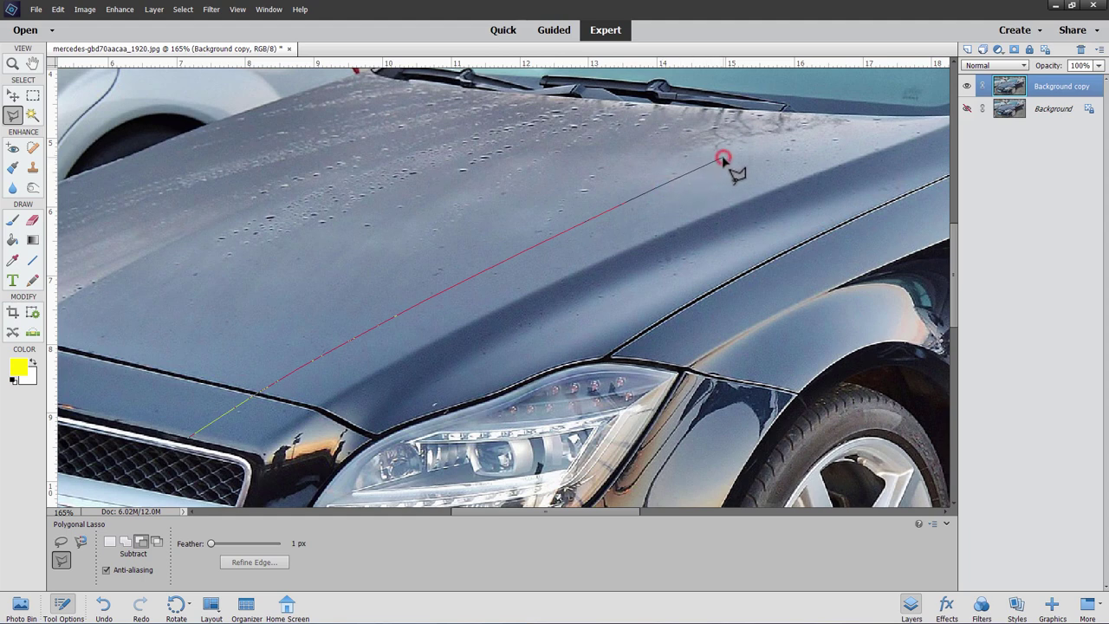
left_click(773, 138)
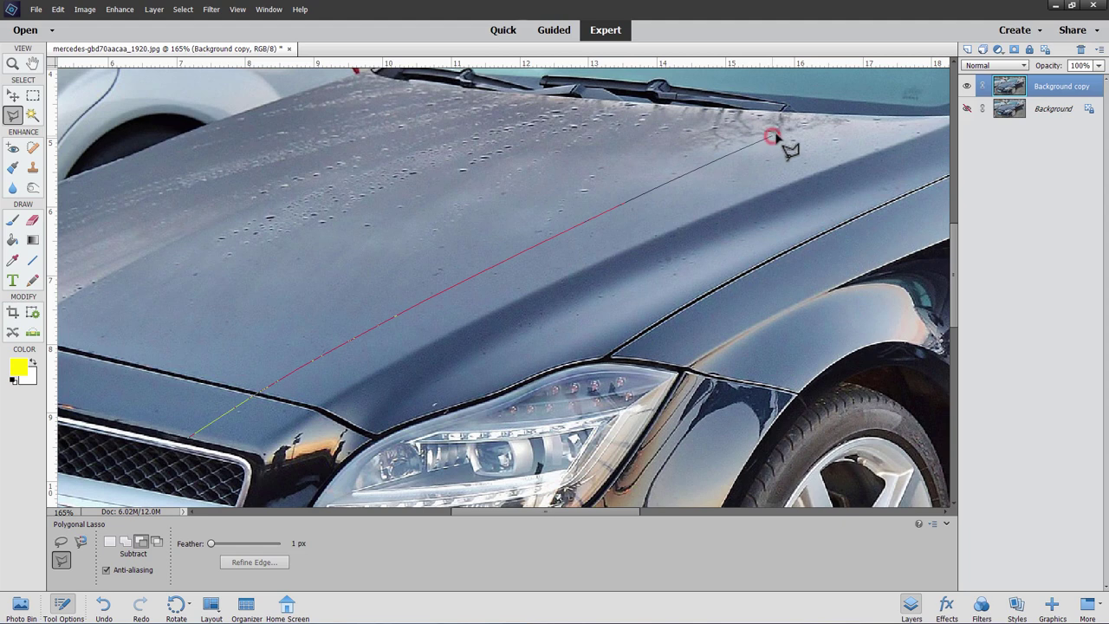
left_click(826, 115)
Pan up to the windshield and continue the lasso outline to the roof edge, turning back for the second side.
key("space")
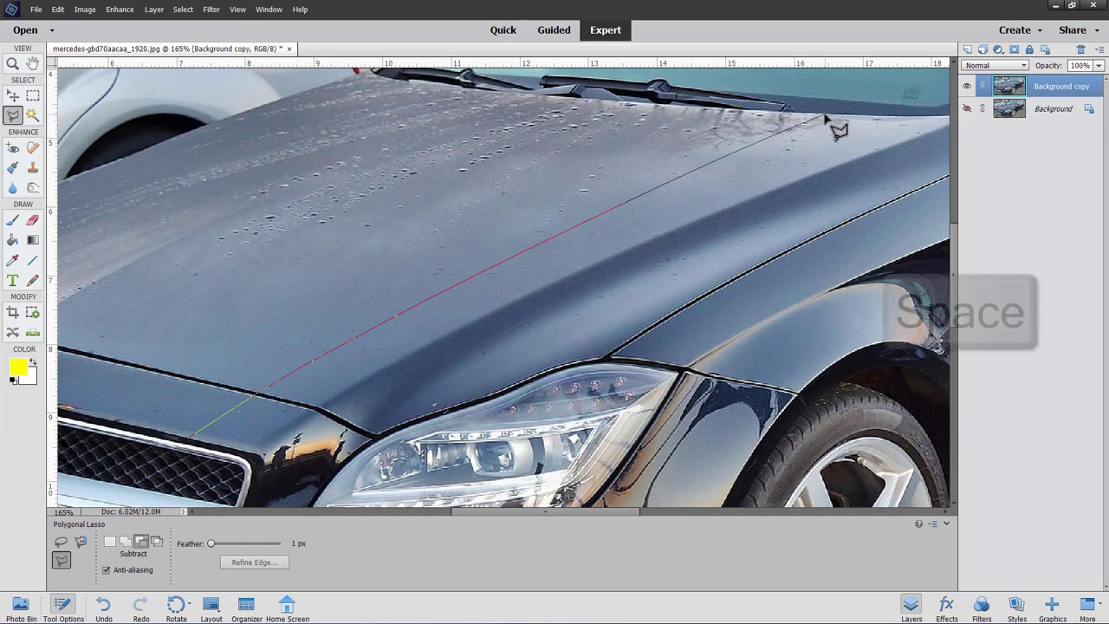
mouse_move(805, 127)
left_mouse_down()
mouse_move(654, 244)
mouse_move(425, 384)
left_mouse_up()
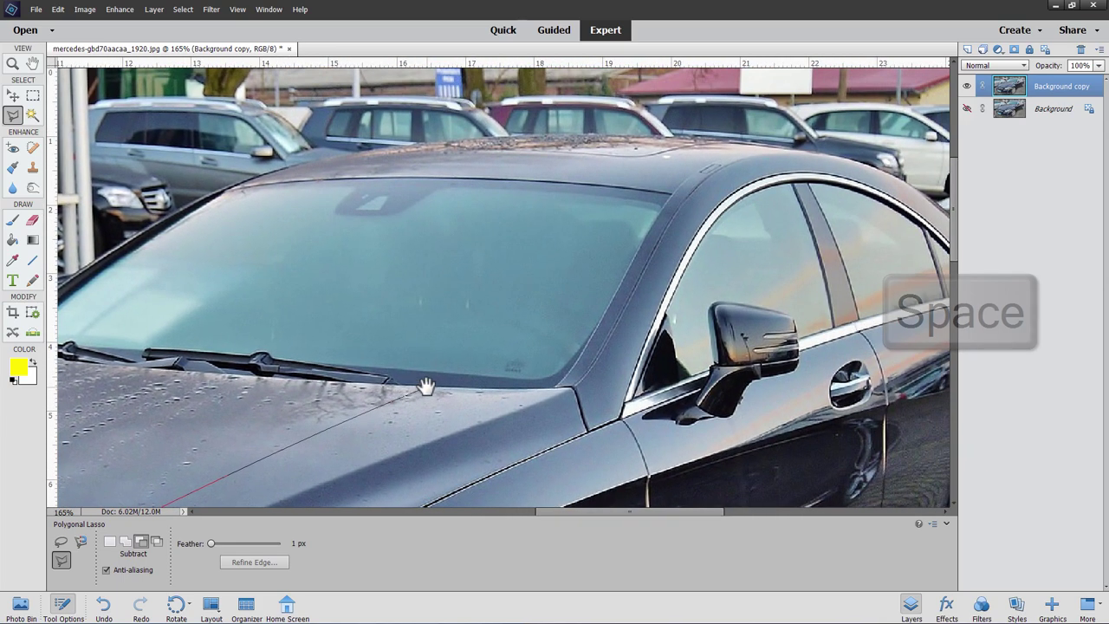
left_click(574, 184)
left_click(584, 178)
left_click(589, 173)
left_click(598, 168)
left_click(607, 165)
left_click(616, 162)
left_click(629, 159)
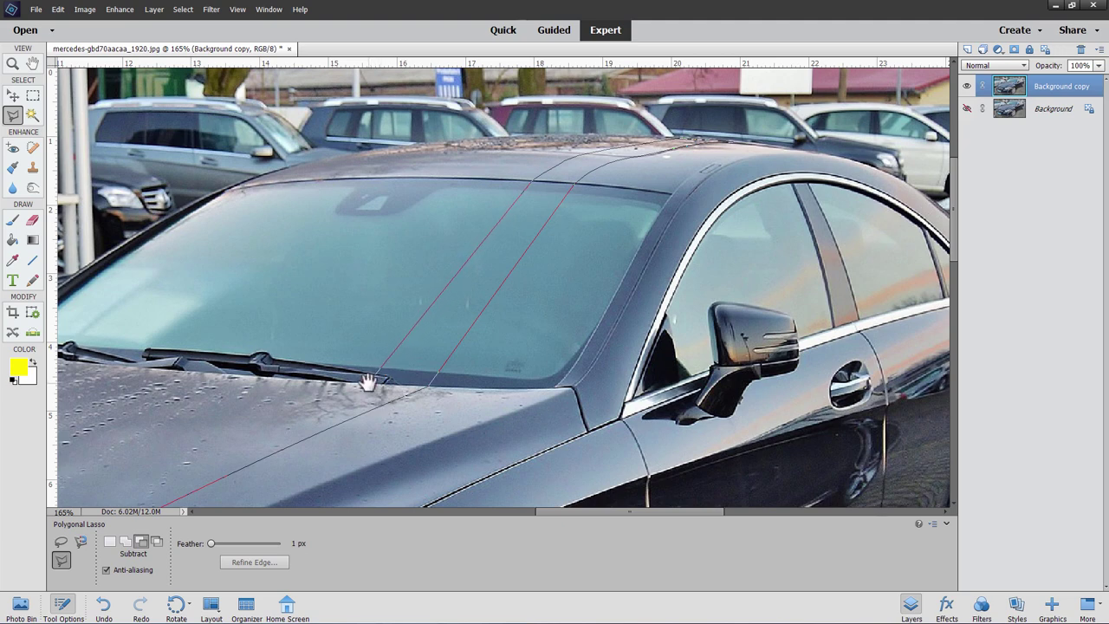
Trace the stripe's second side back down the hood and close the outline near the grille.
key("space")
mouse_move(378, 376)
left_mouse_down()
mouse_move(610, 223)
mouse_move(762, 161)
left_mouse_up()
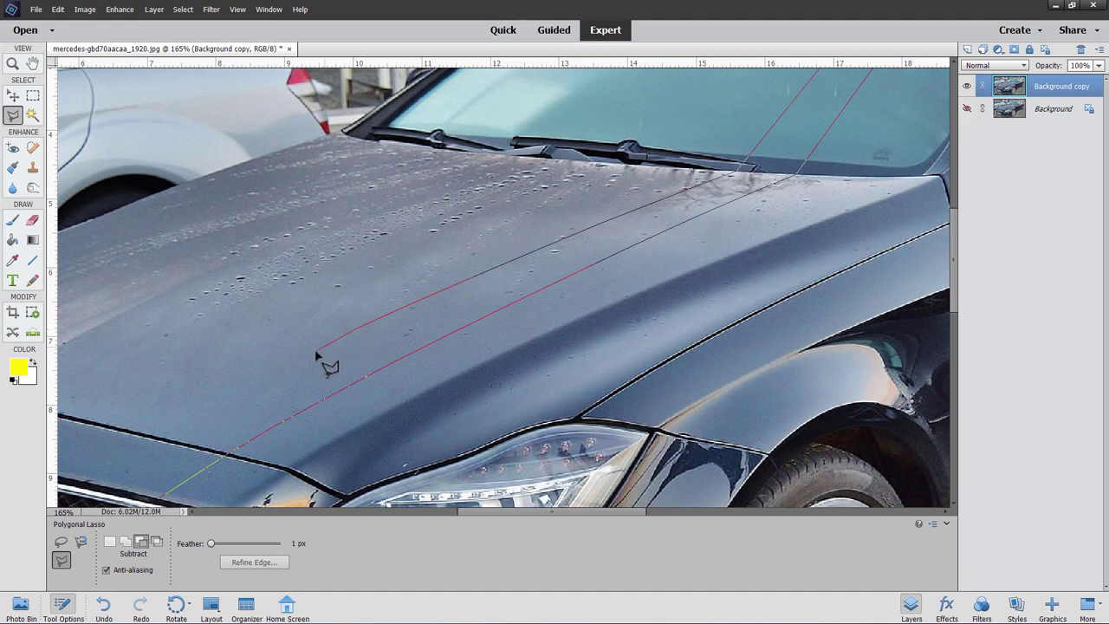
left_click(241, 389)
left_click_drag(214, 406, 415, 251)
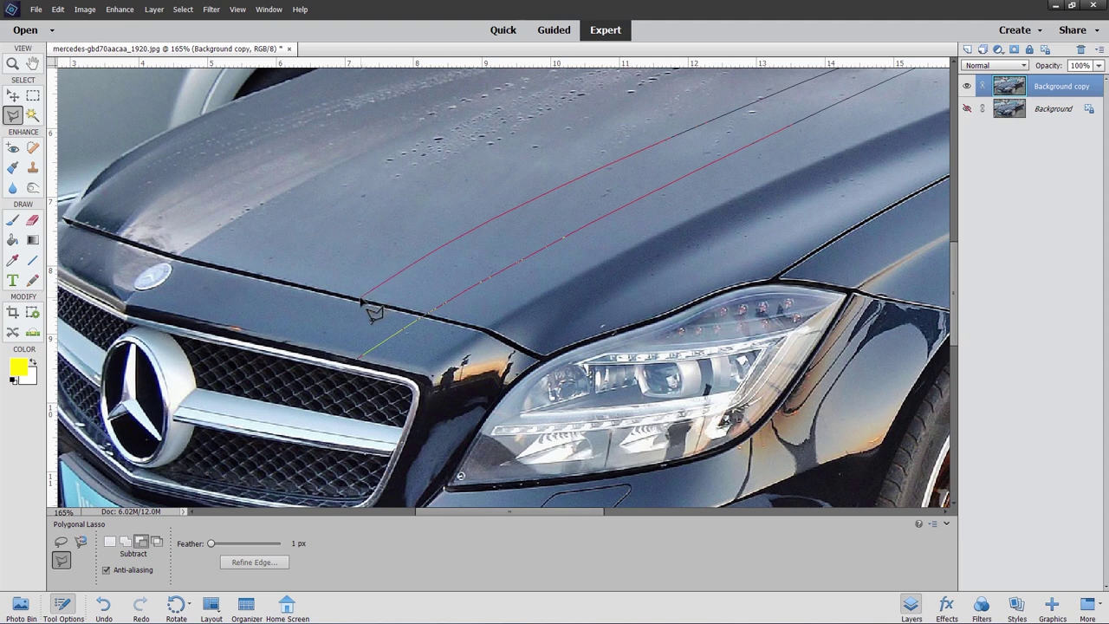
left_click(299, 347)
left_click(369, 356)
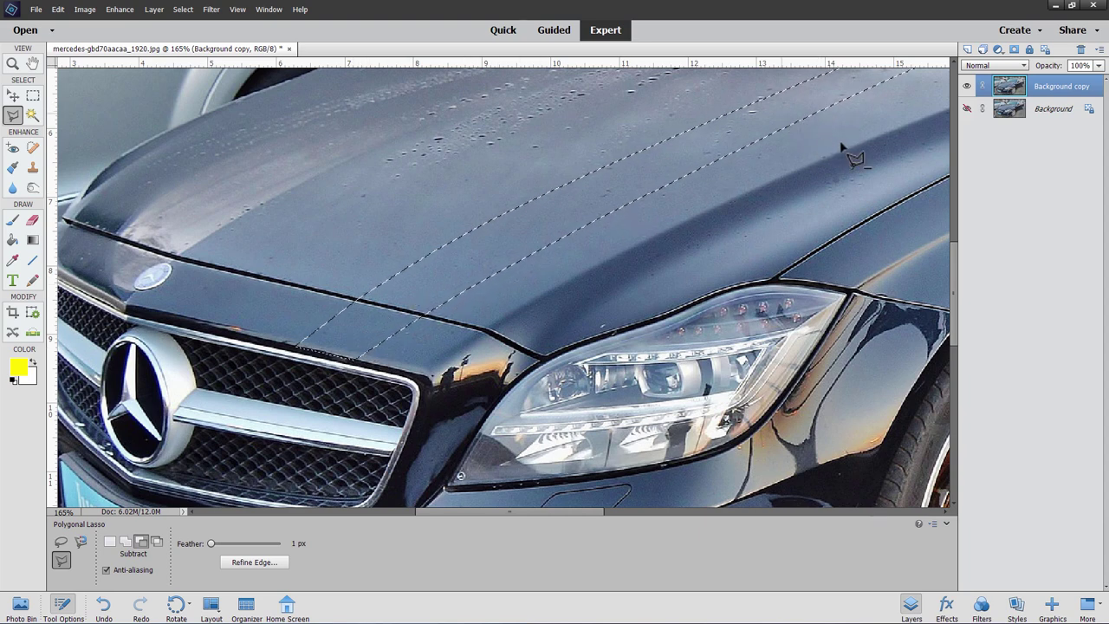
Fill the stripe selection with yellow on a new Layer 1, then deselect and fit the photo.
left_click(967, 50)
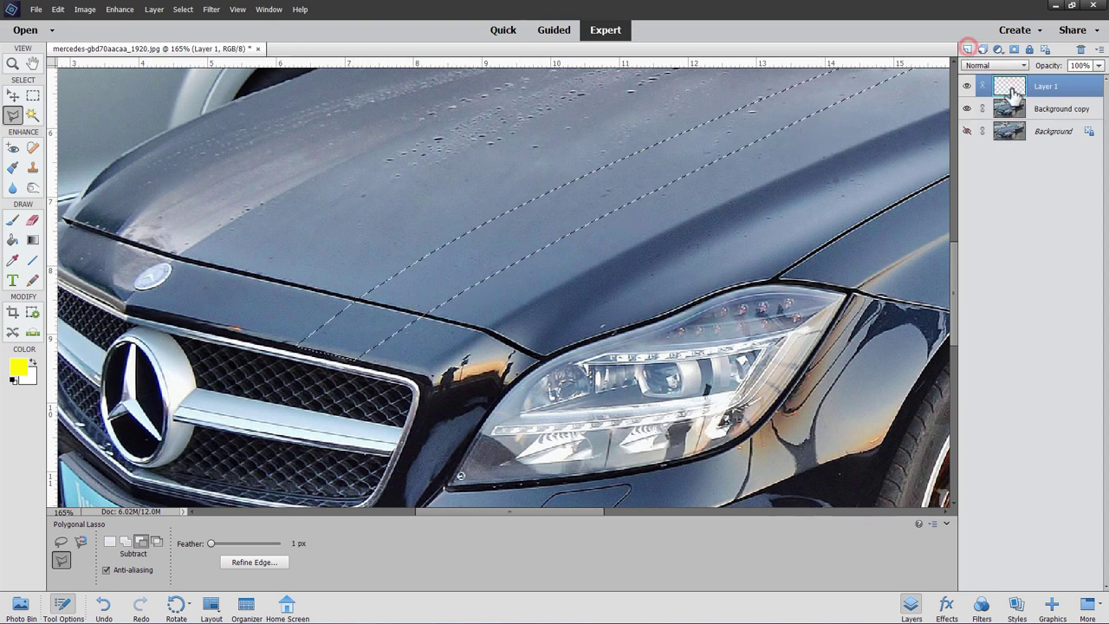
left_click(12, 240)
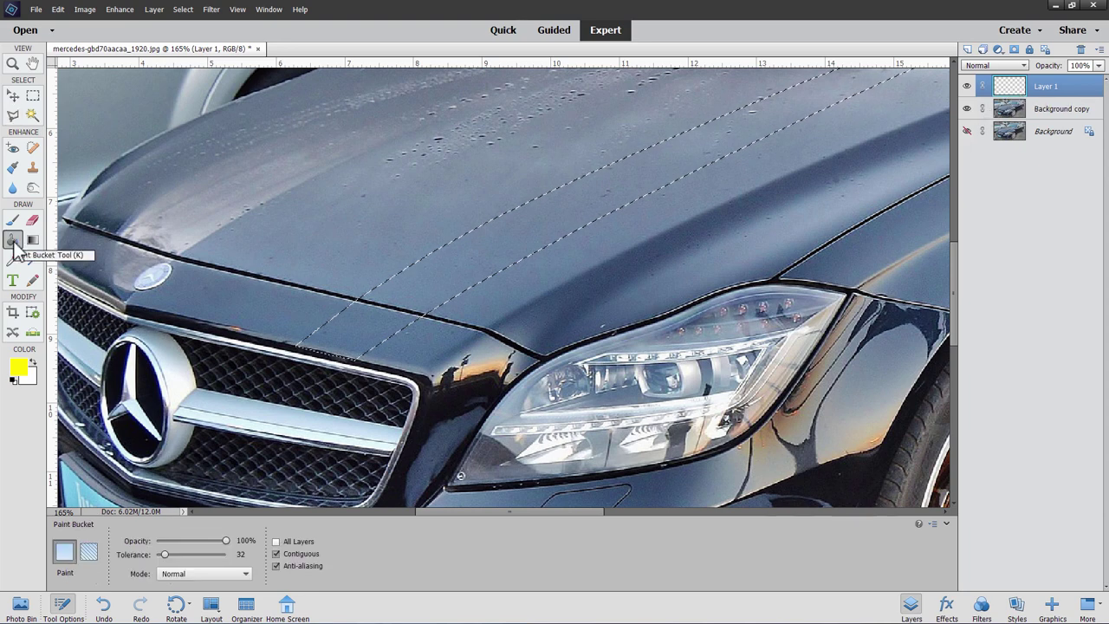
left_click(449, 279)
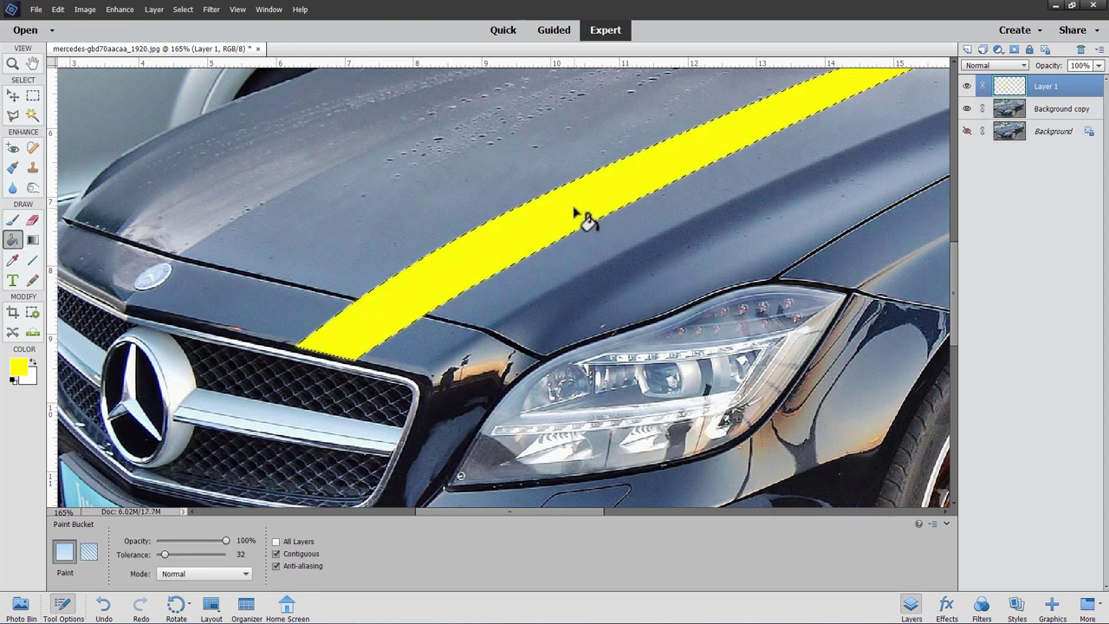
key("ctrl+d")
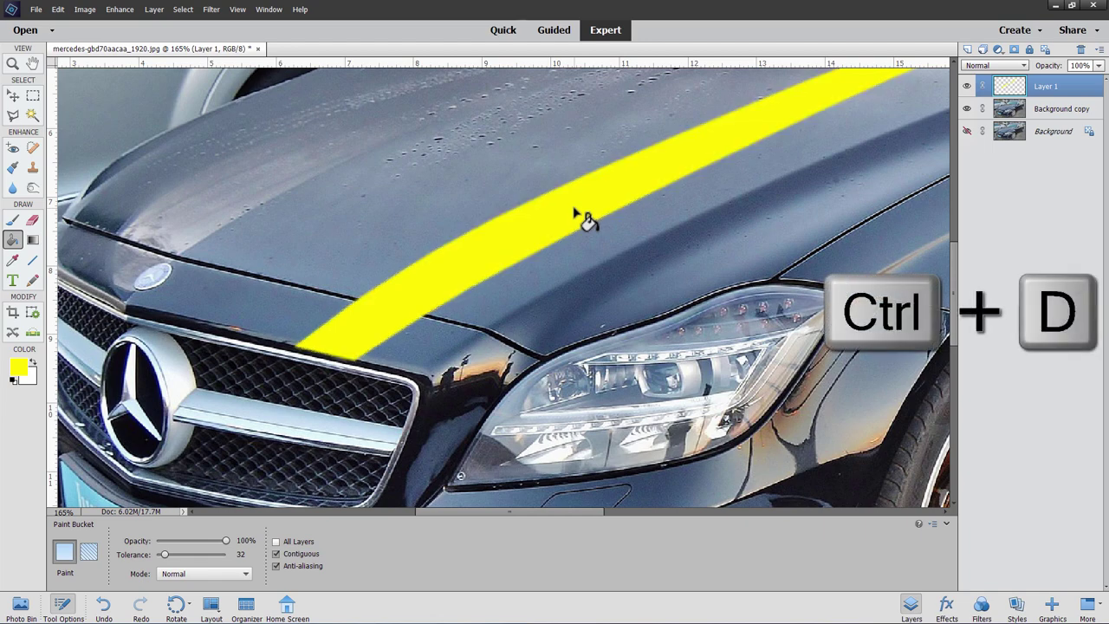
key("ctrl+0")
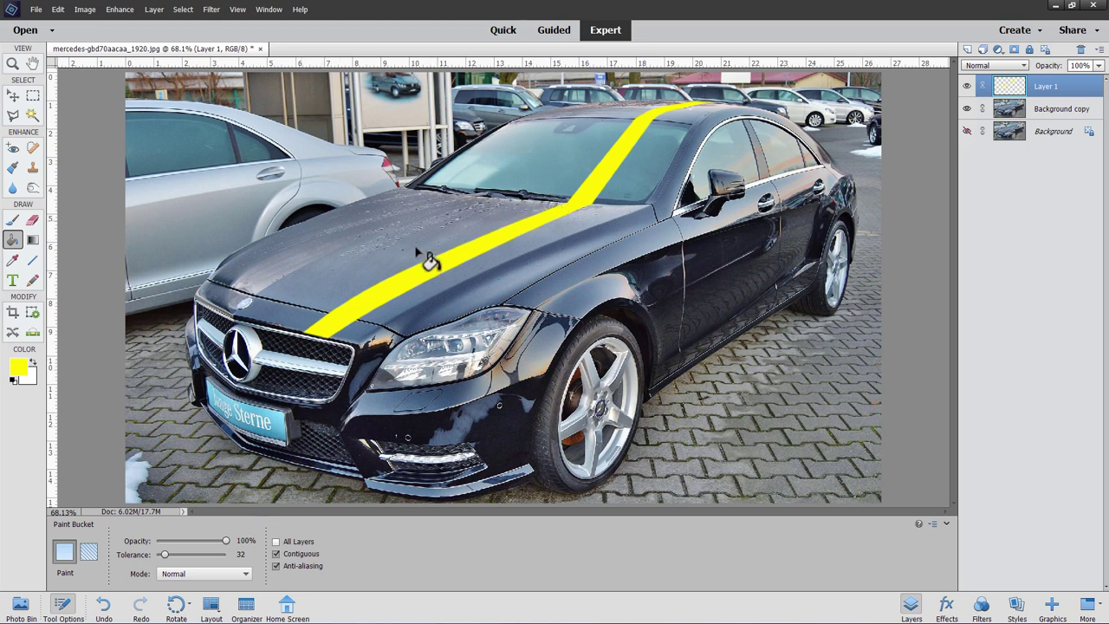
left_click(18, 115)
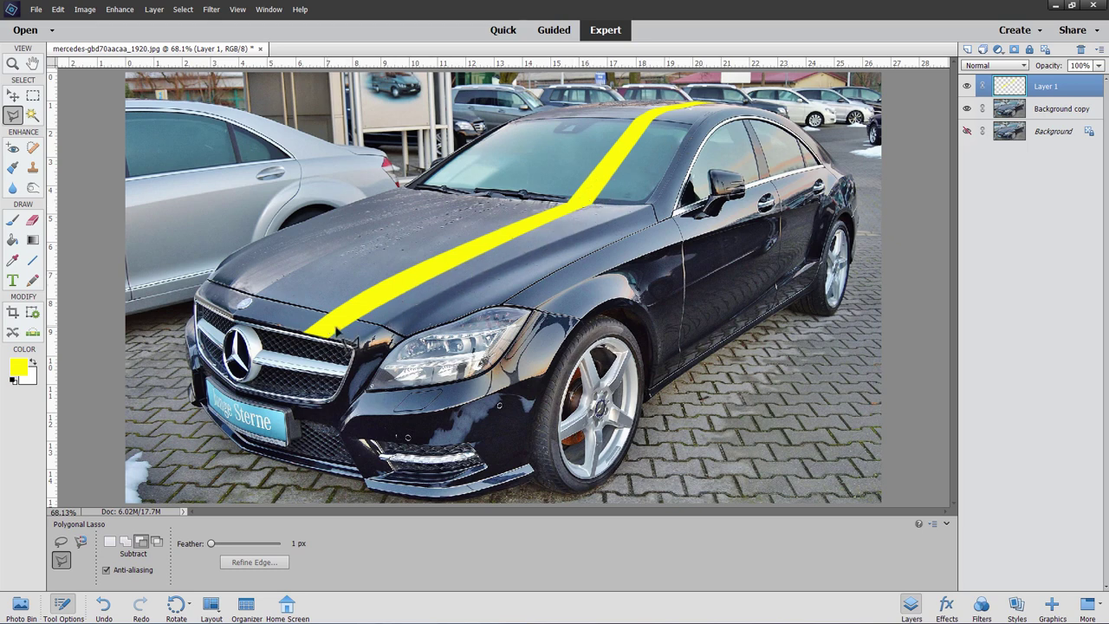
Zoom in closely on where the yellow stripe crosses the hood seam.
left_click(13, 63)
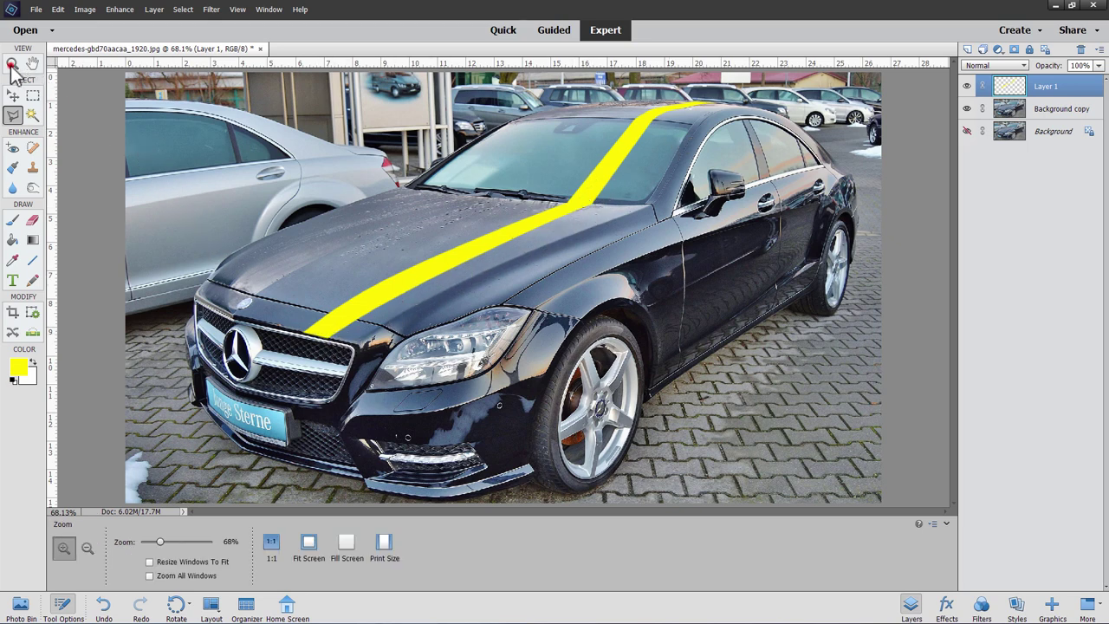
left_click(338, 319)
left_click(338, 319)
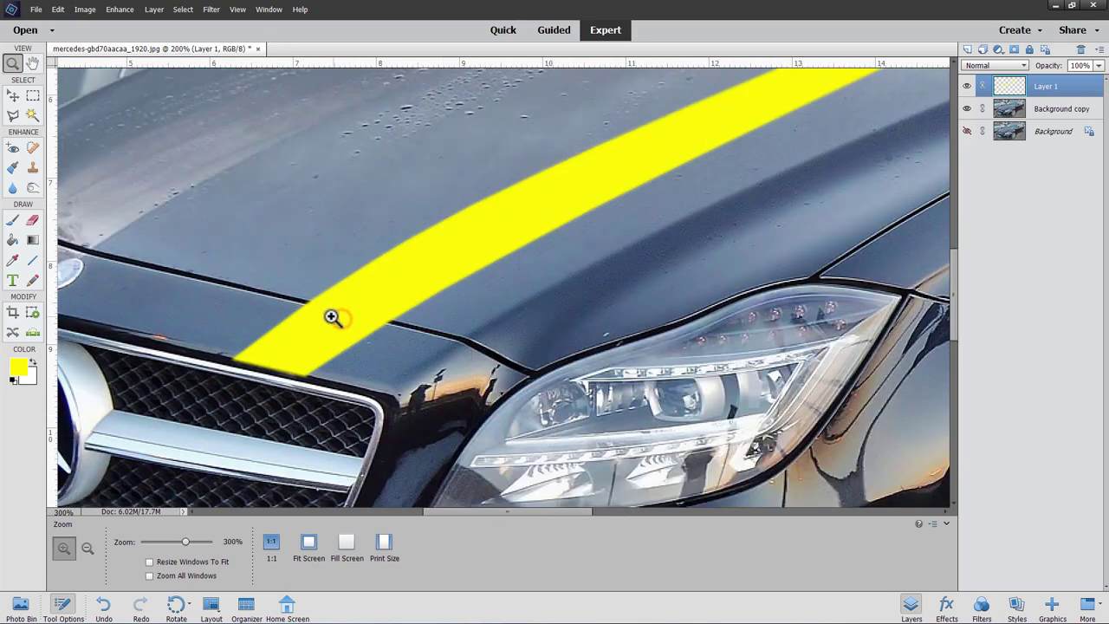
left_click(331, 315)
left_click(329, 315)
Lasso the trim line under the stripe, erase the yellow there, and deselect.
left_click(13, 114)
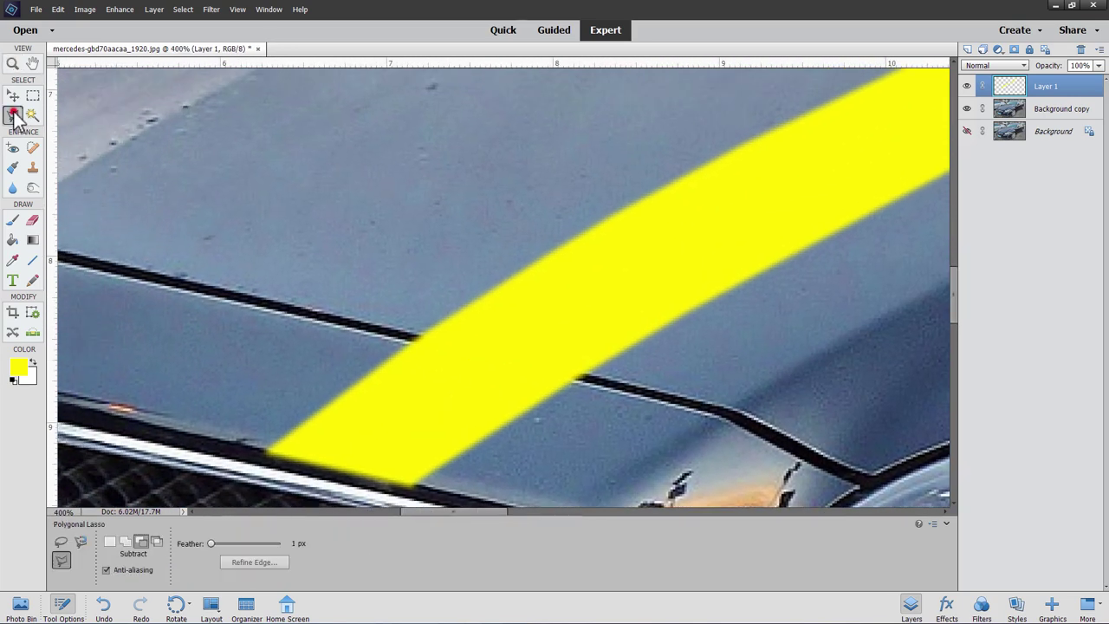
left_click(412, 337)
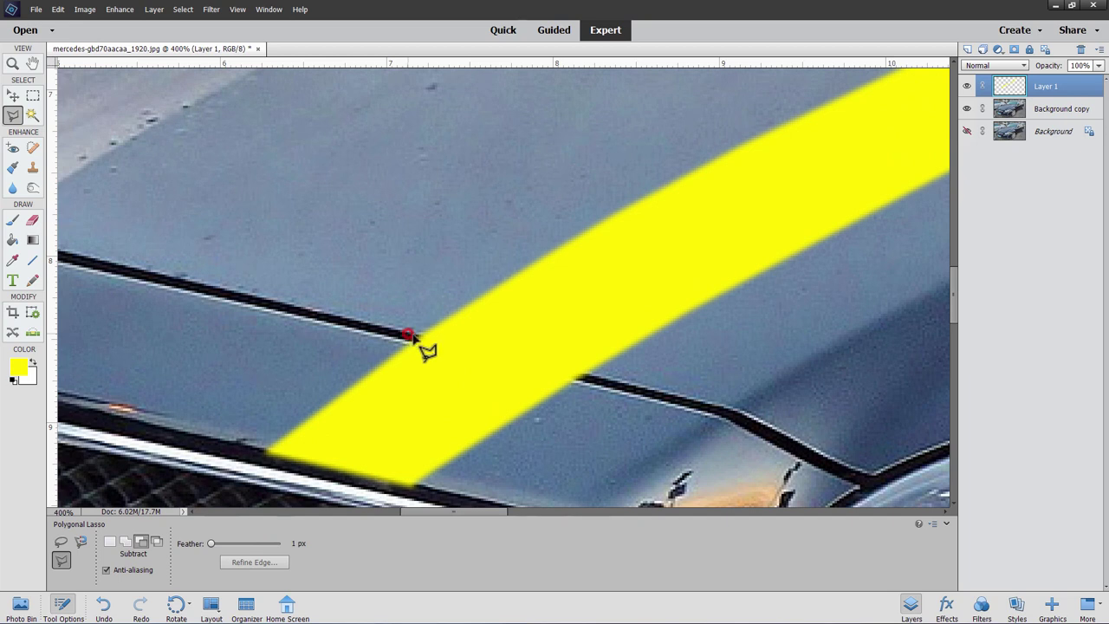
left_click(581, 380)
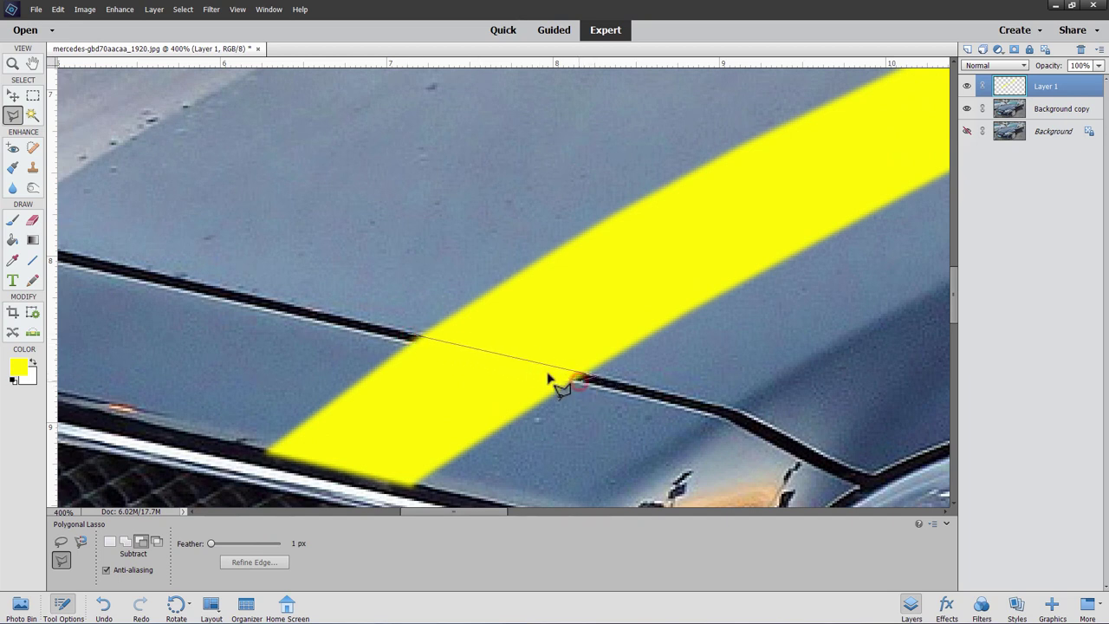
left_click(412, 337)
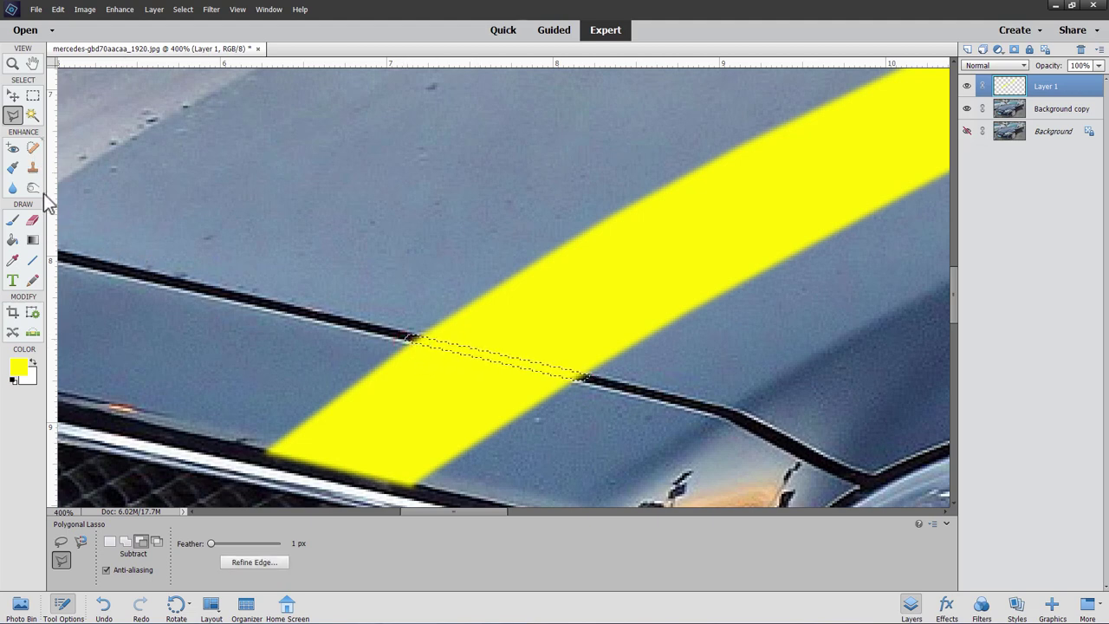
left_click(31, 221)
mouse_move(416, 331)
left_mouse_down()
mouse_move(577, 371)
mouse_move(403, 327)
mouse_move(581, 366)
left_mouse_up()
key("ctrl+d")
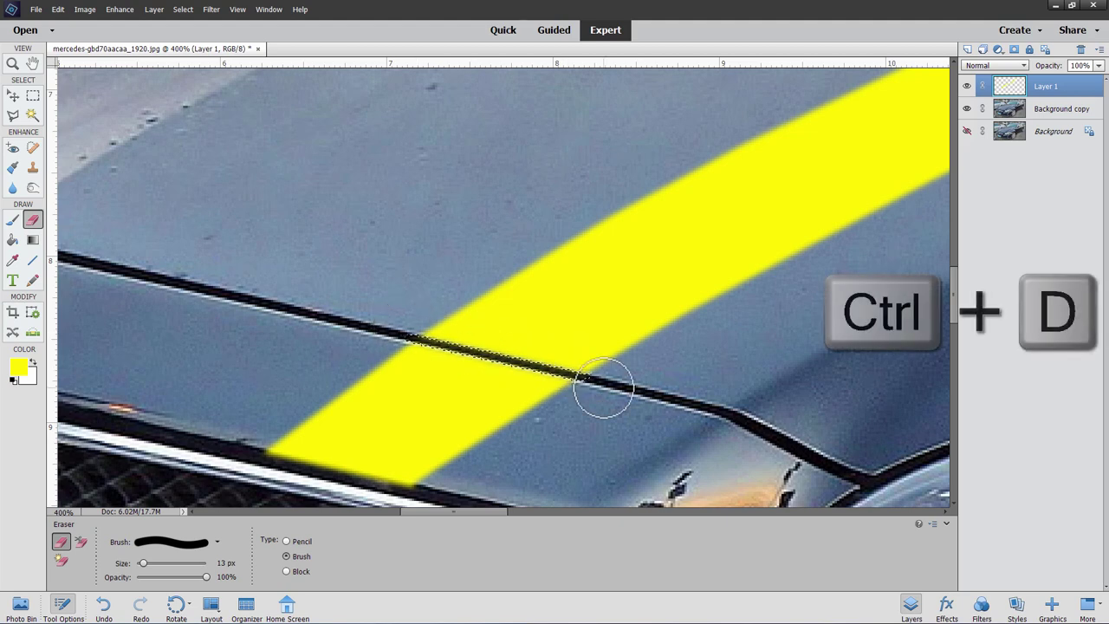
Zoom out to 200% and lasso the section of stripe lying over the windshield.
left_click_drag(774, 228, 266, 413)
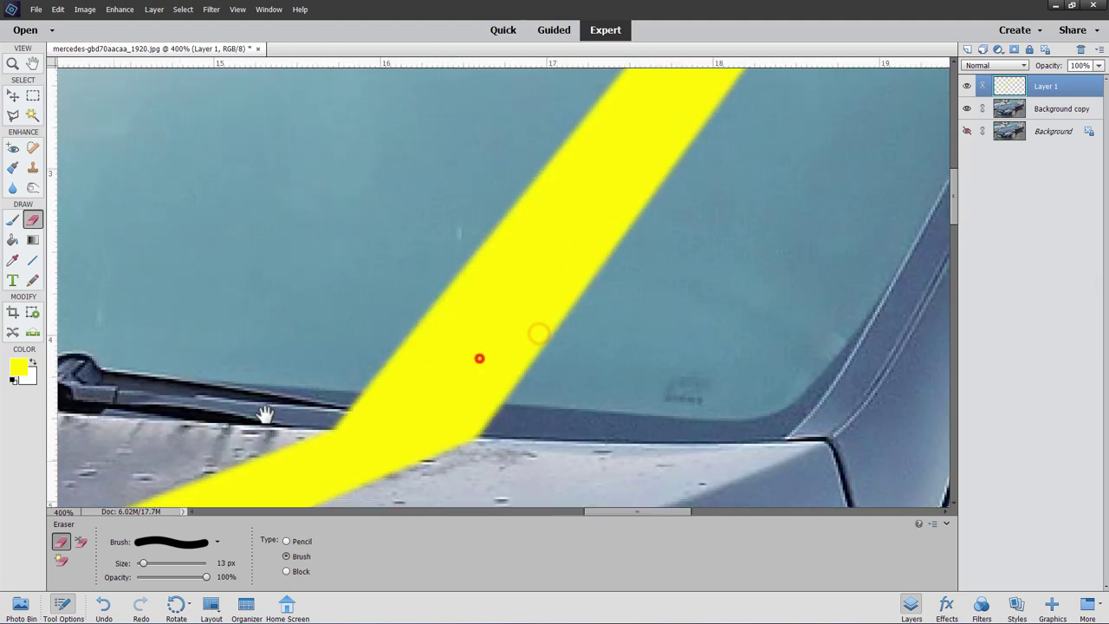
left_click(13, 64)
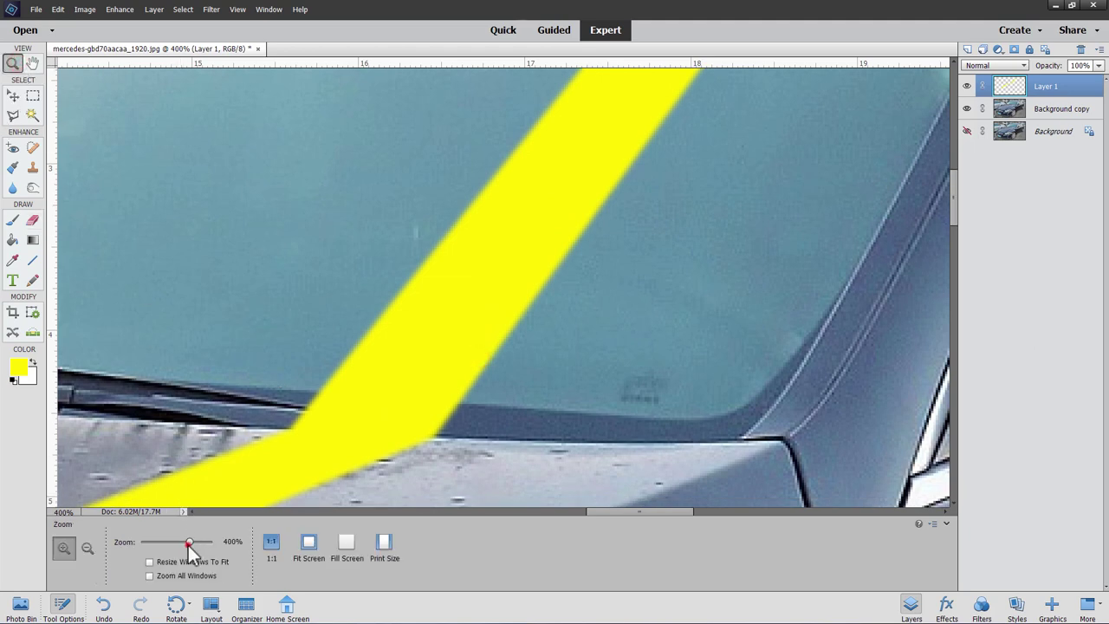
left_click_drag(190, 551, 181, 544)
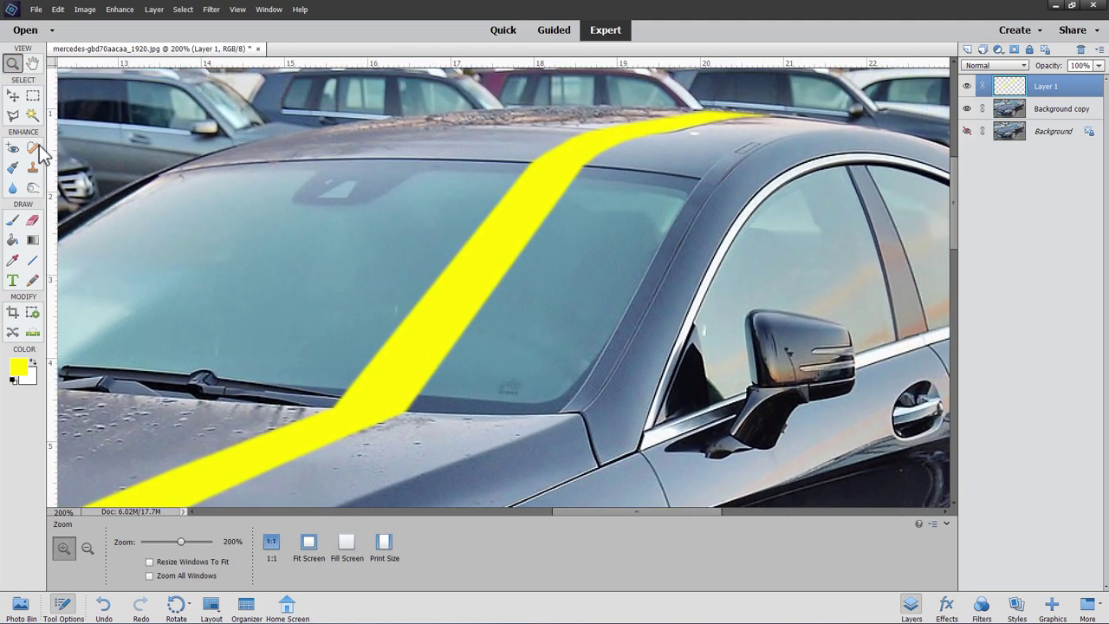
left_click(13, 114)
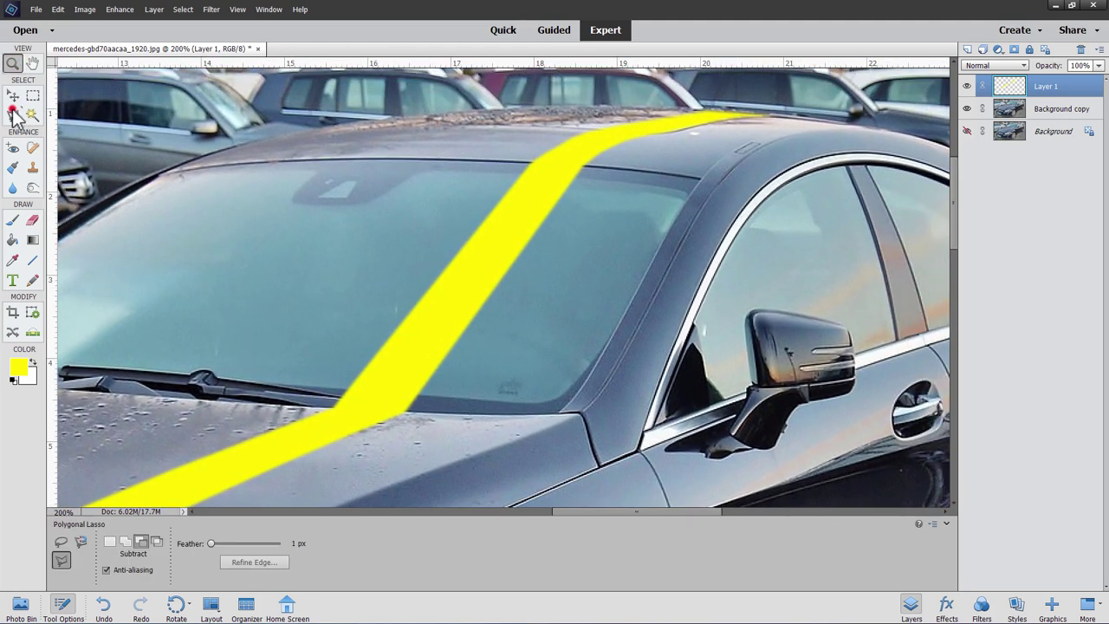
left_click(334, 408)
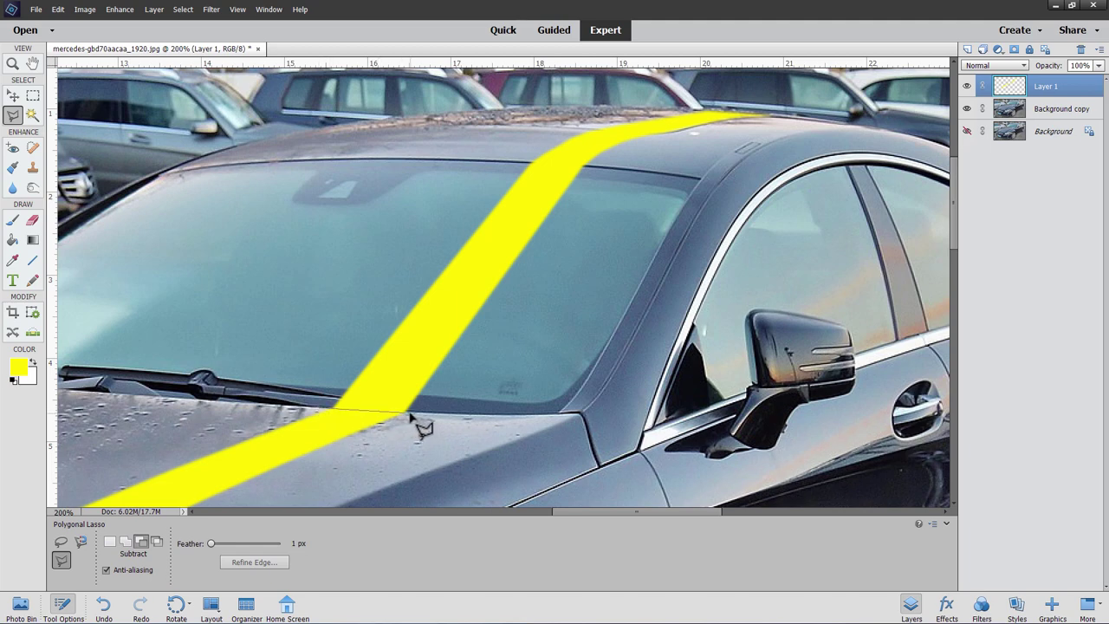
left_click(411, 414)
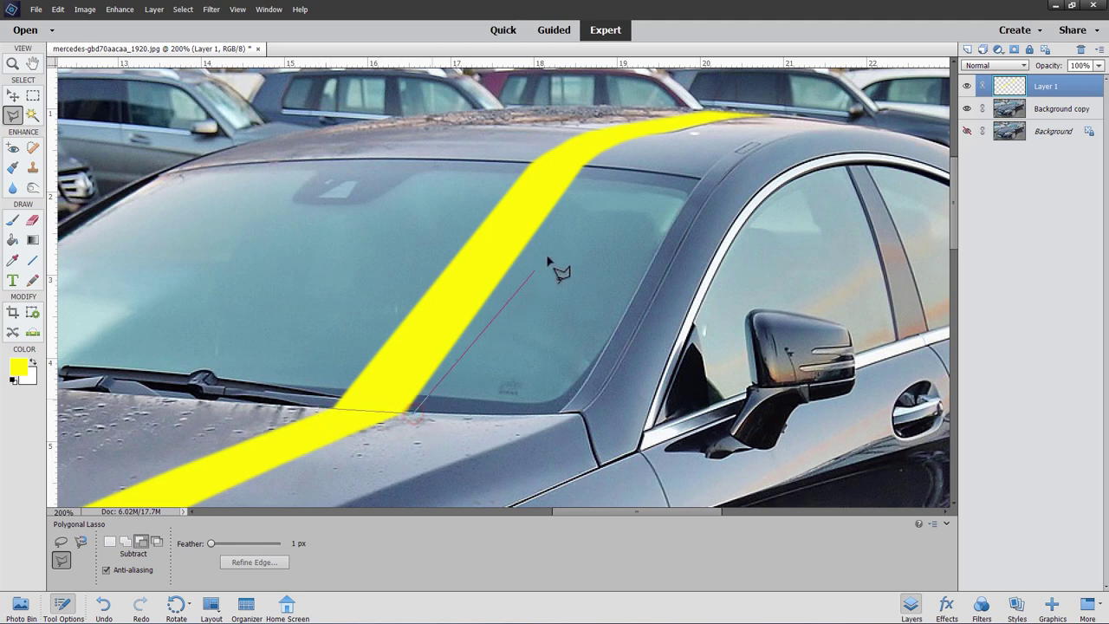
left_click(597, 167)
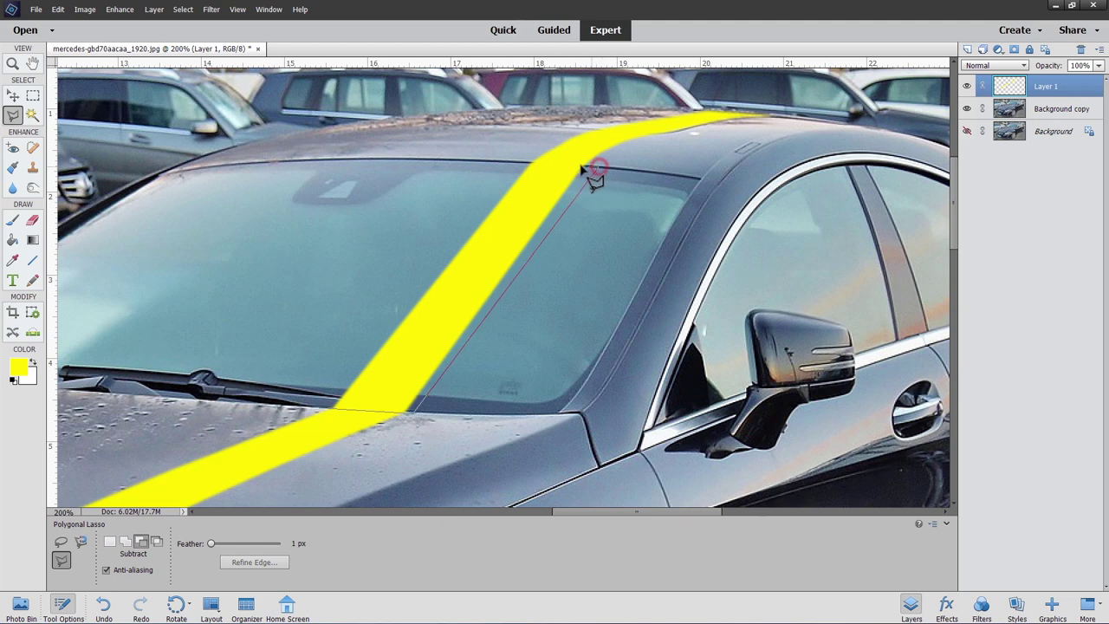
left_click(530, 164)
left_click(328, 408)
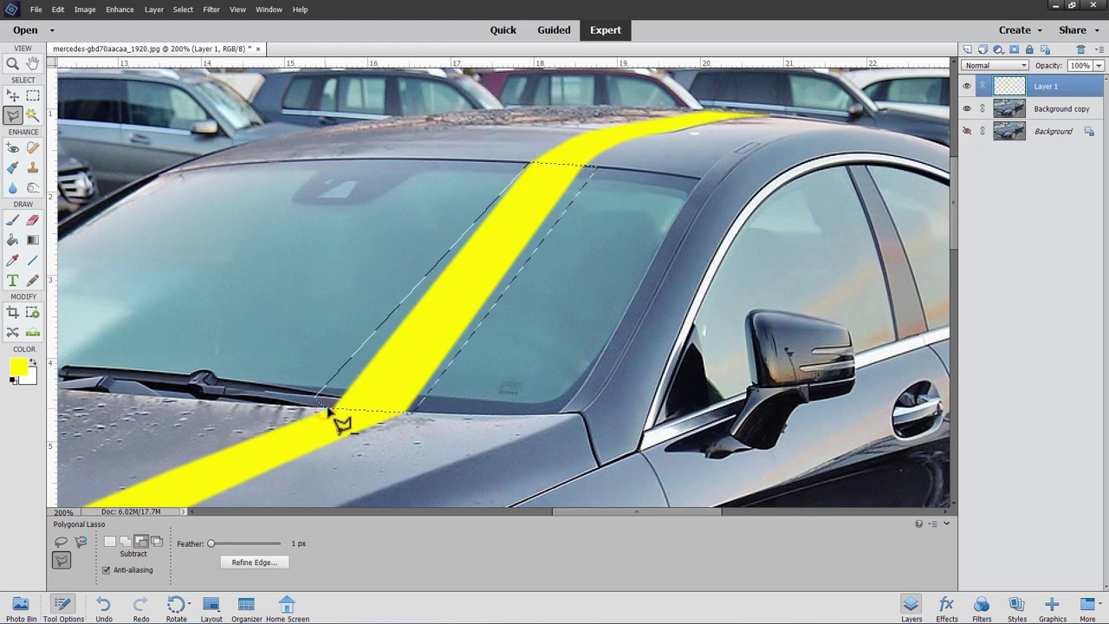
Erase and delete the yellow inside the windshield selection, deselect, and fit the photo on screen.
left_click(33, 221)
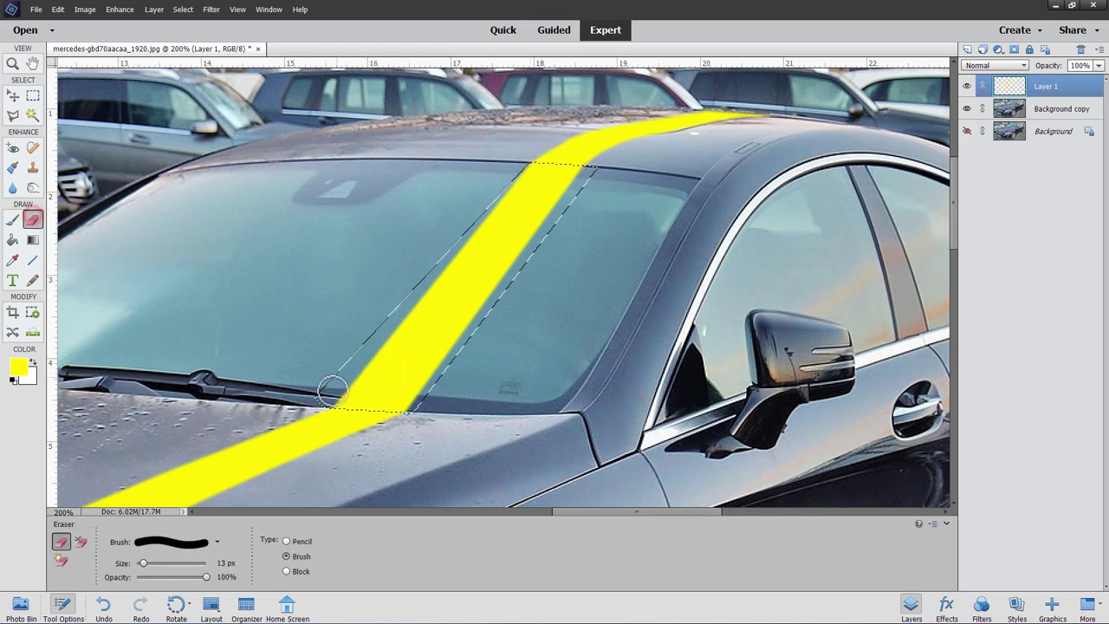
mouse_move(332, 391)
left_mouse_down()
mouse_move(312, 406)
mouse_move(451, 391)
mouse_move(338, 382)
mouse_move(383, 376)
mouse_move(408, 322)
mouse_move(444, 351)
mouse_move(436, 364)
mouse_move(459, 291)
mouse_move(416, 235)
left_mouse_up()
key("Delete")
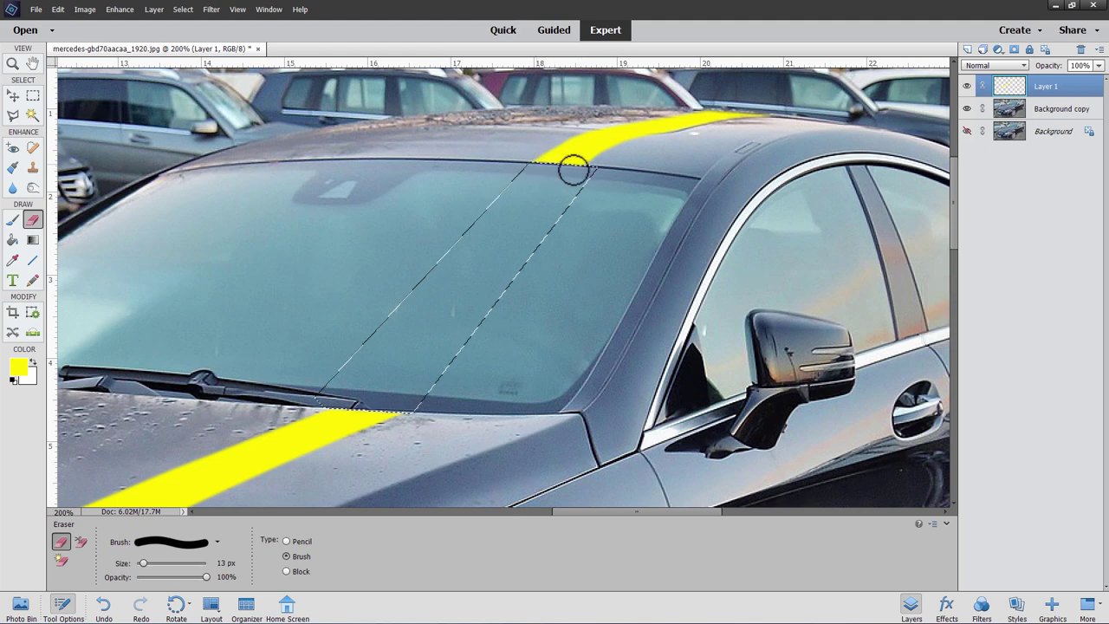
key("ctrl+d")
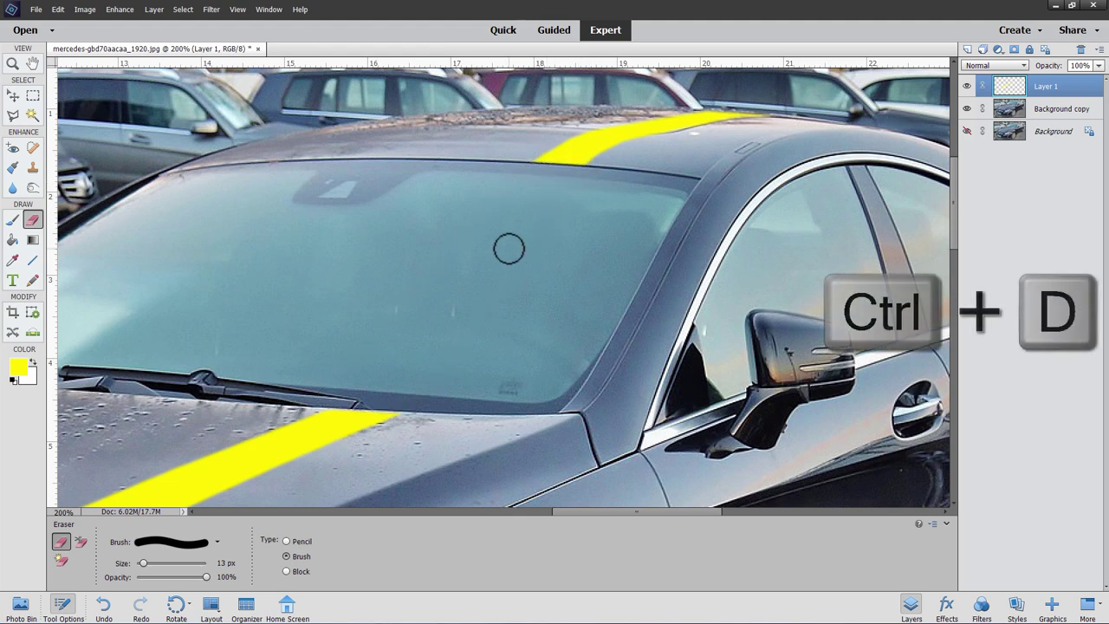
scroll(424, 242, "down", 1)
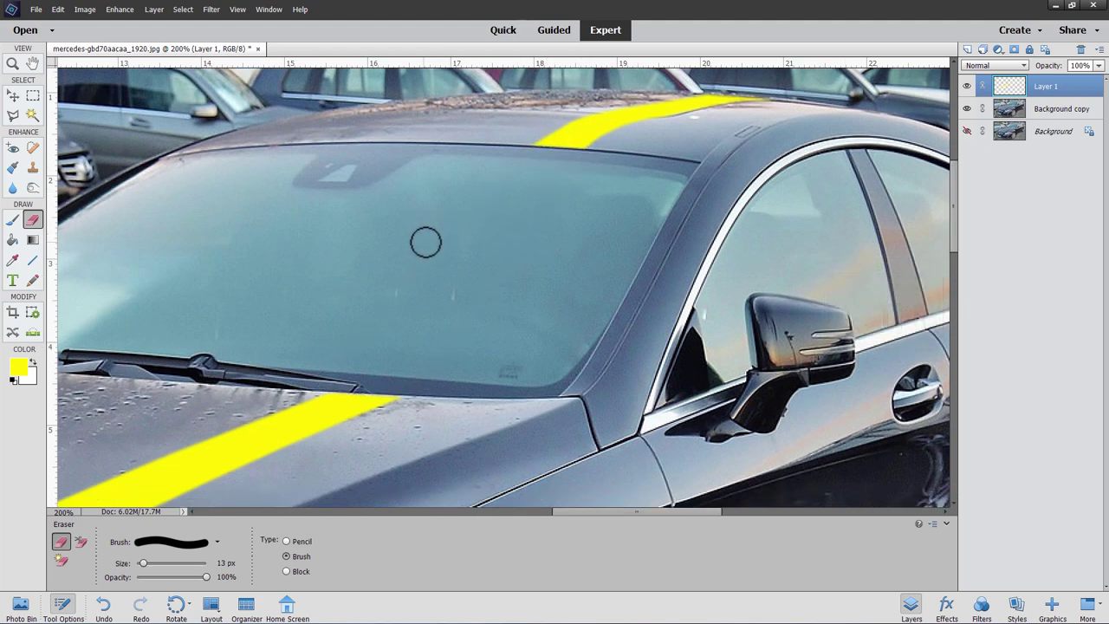
key("ctrl+0")
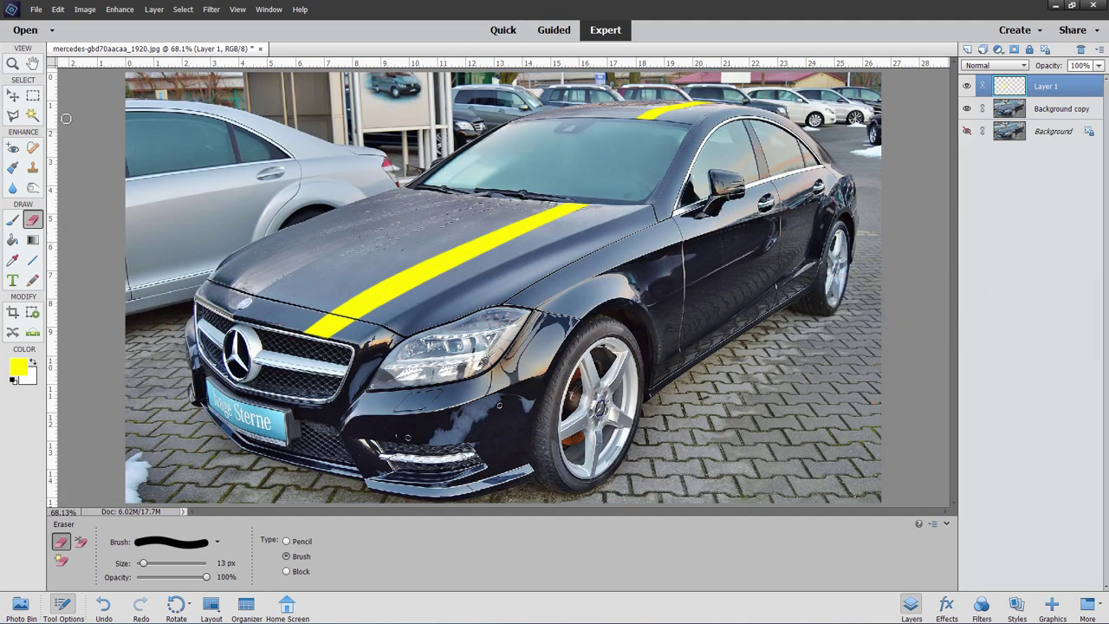
Rename Layer 1 to 'Stripe' in the Layers panel.
left_click(14, 97)
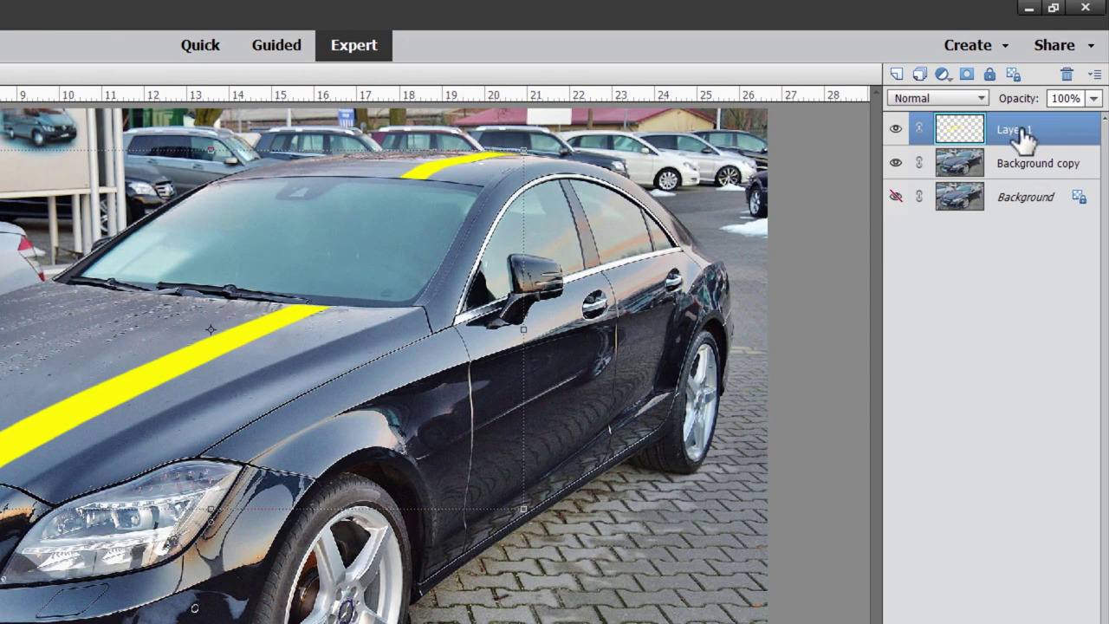
double_click(1020, 130)
type("Stripe")
key("Return")
Try the Multiply, Lighten and Lighter Color blend modes on the Stripe layer.
left_click(917, 96)
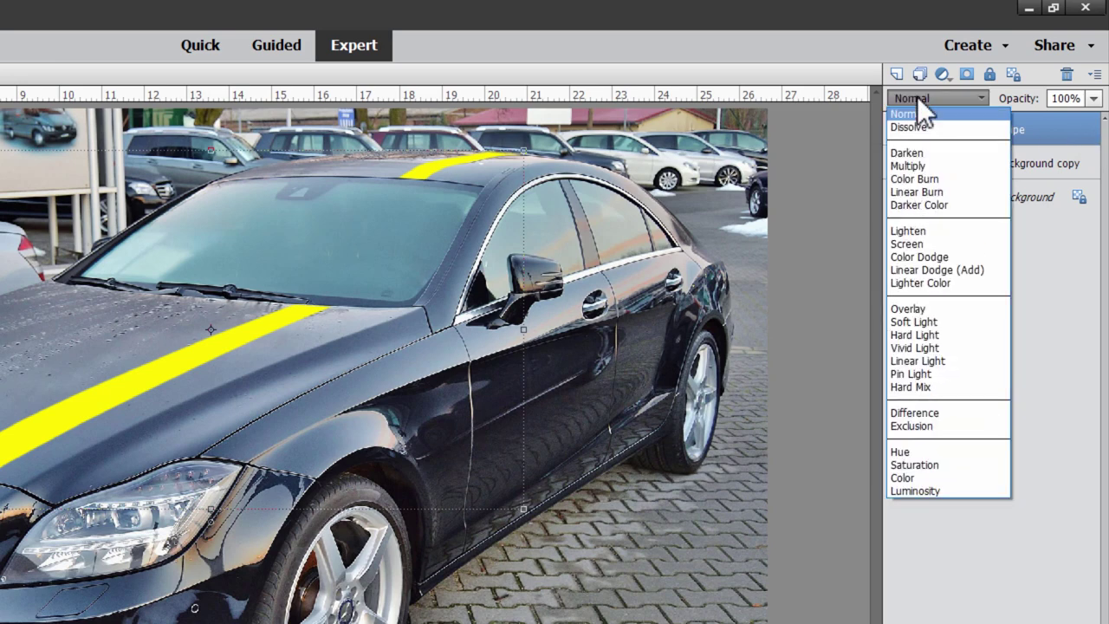
left_click(916, 96)
left_click(911, 100)
left_click(912, 98)
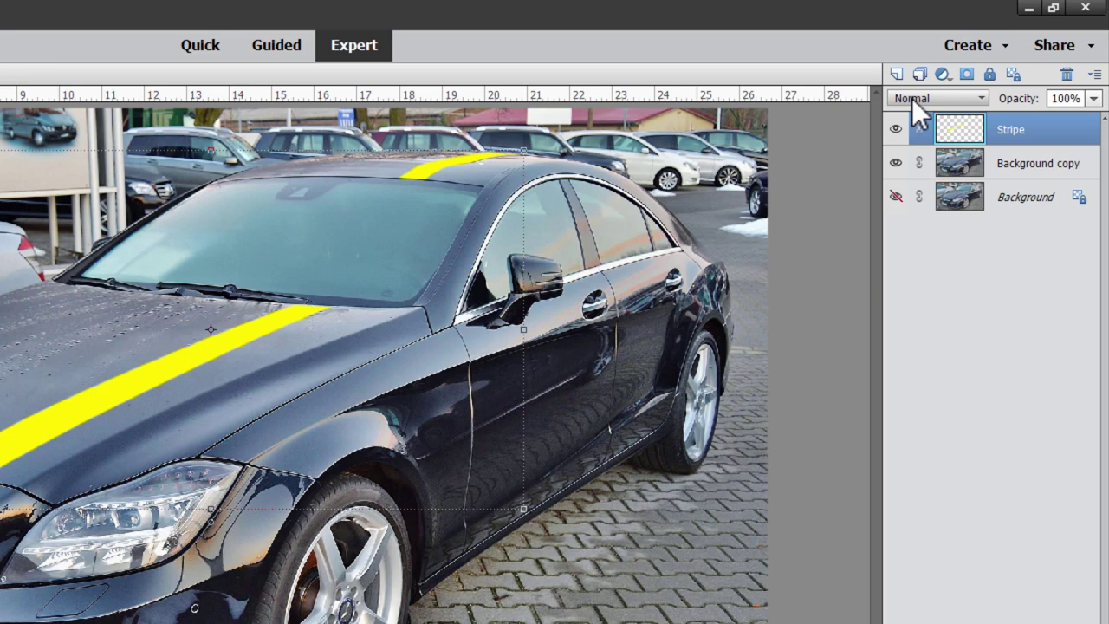
key("Down")
key("Down")
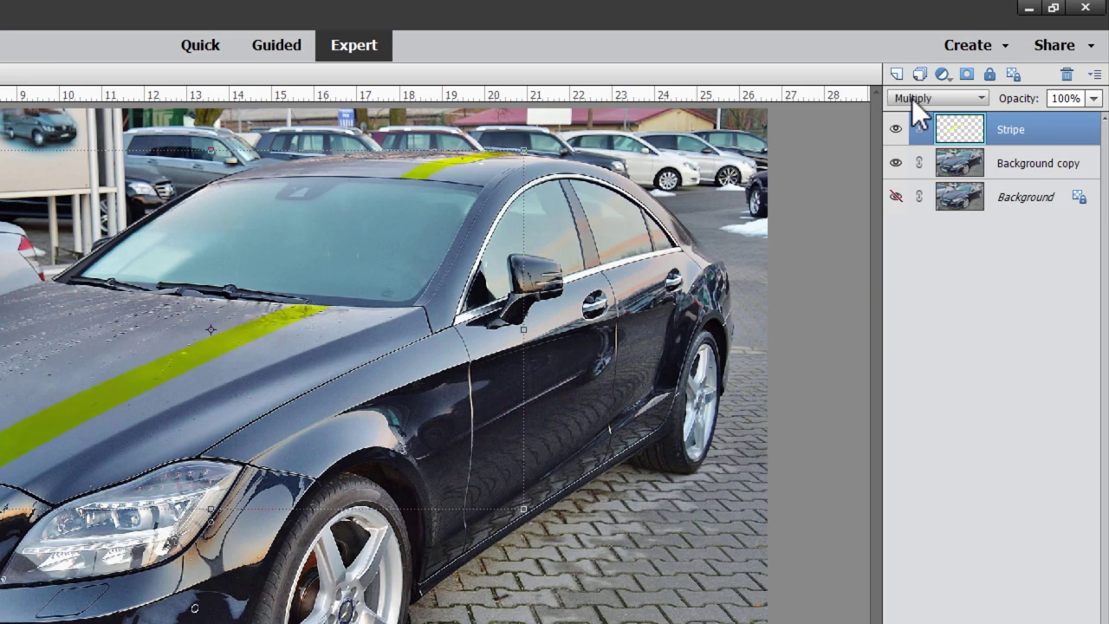
key("Down")
key("Down")
key("Down")
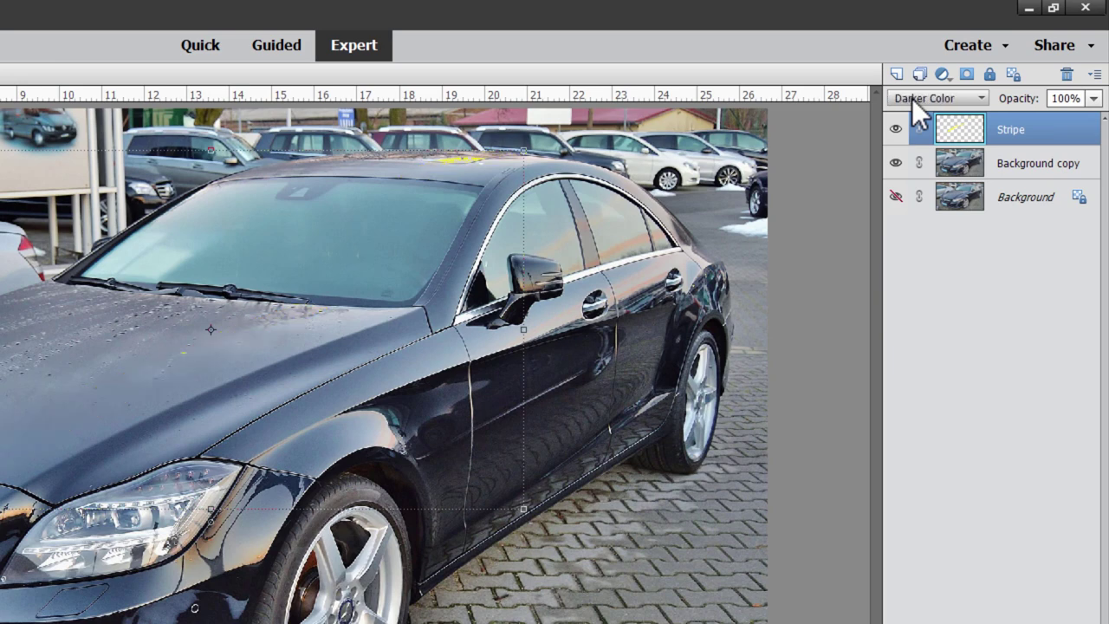
key("Down")
key("Down")
key("Down")
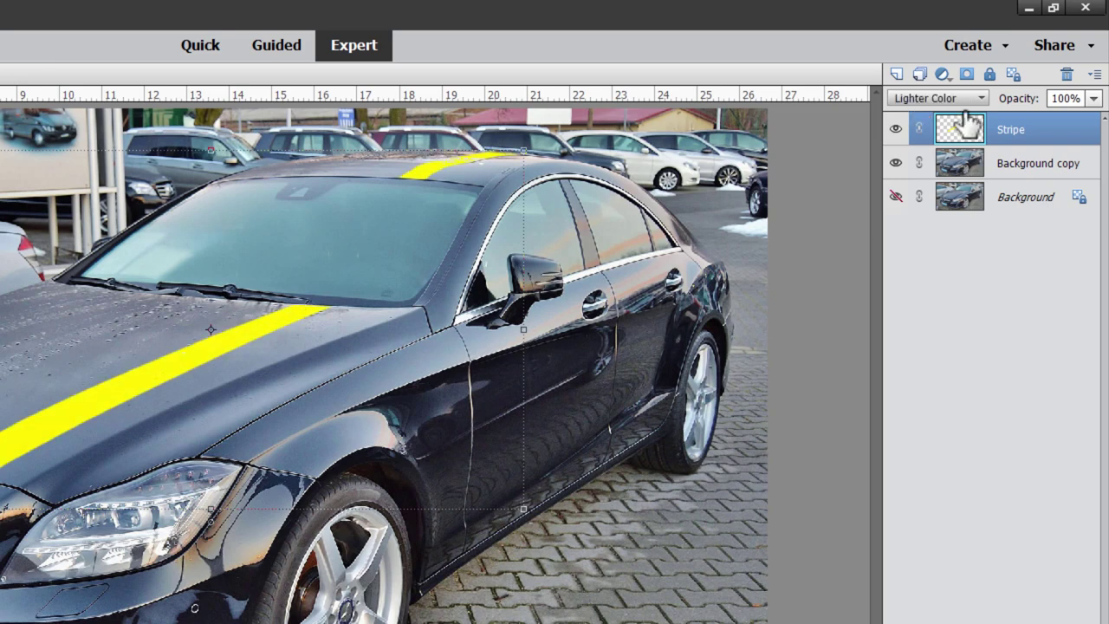
Compare Linear Dodge (Add), Lighter Color and Soft Light, then settle on Hard Light.
left_click(944, 99)
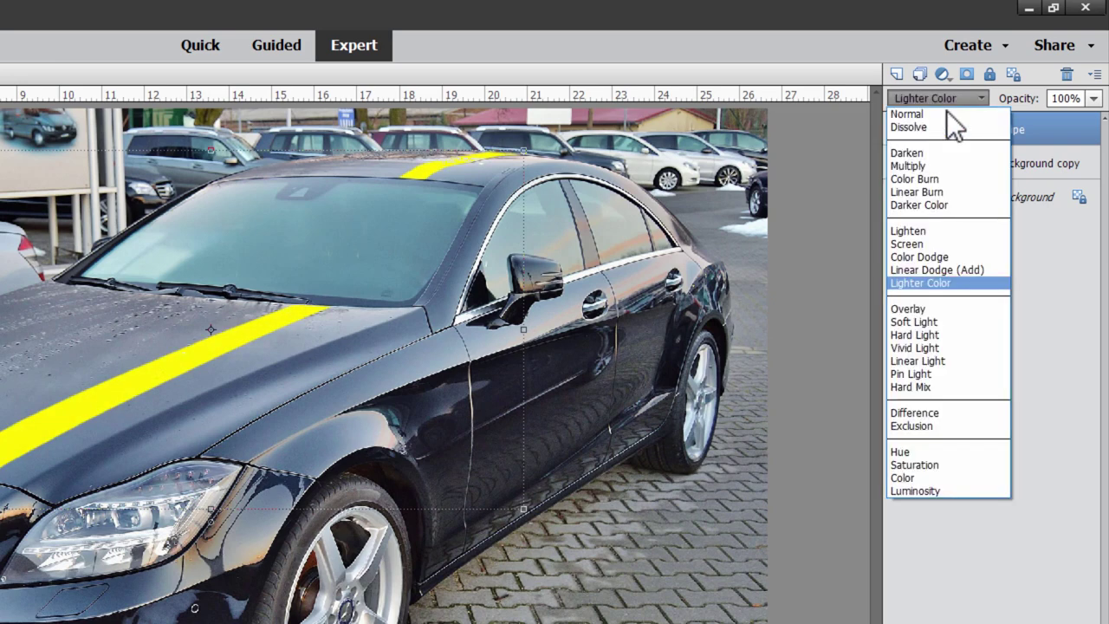
left_click(927, 269)
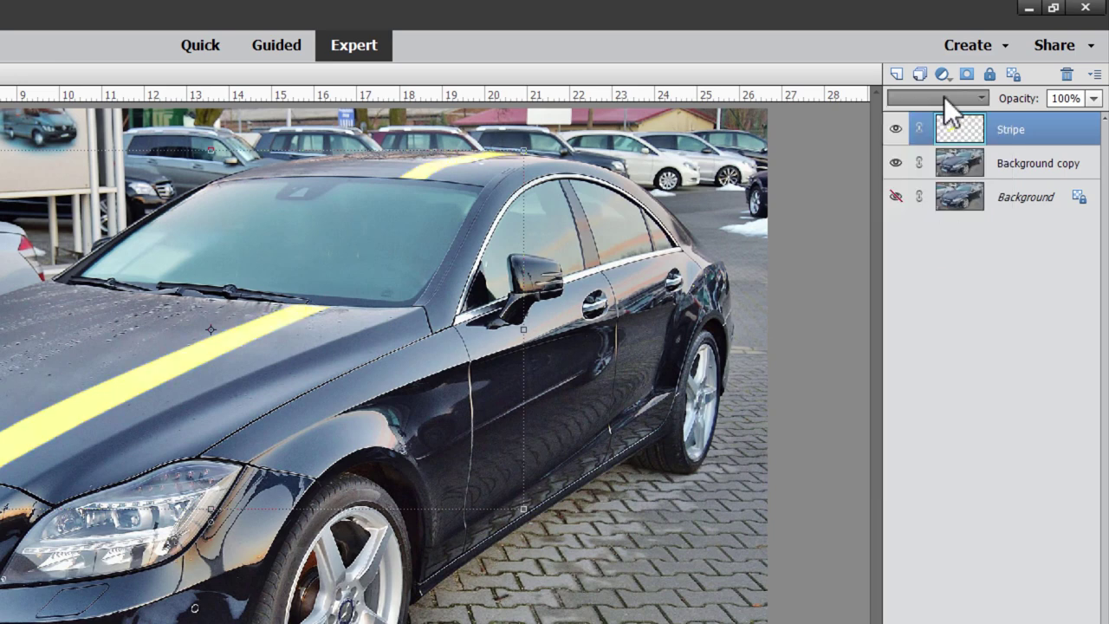
left_click(944, 96)
left_click(921, 284)
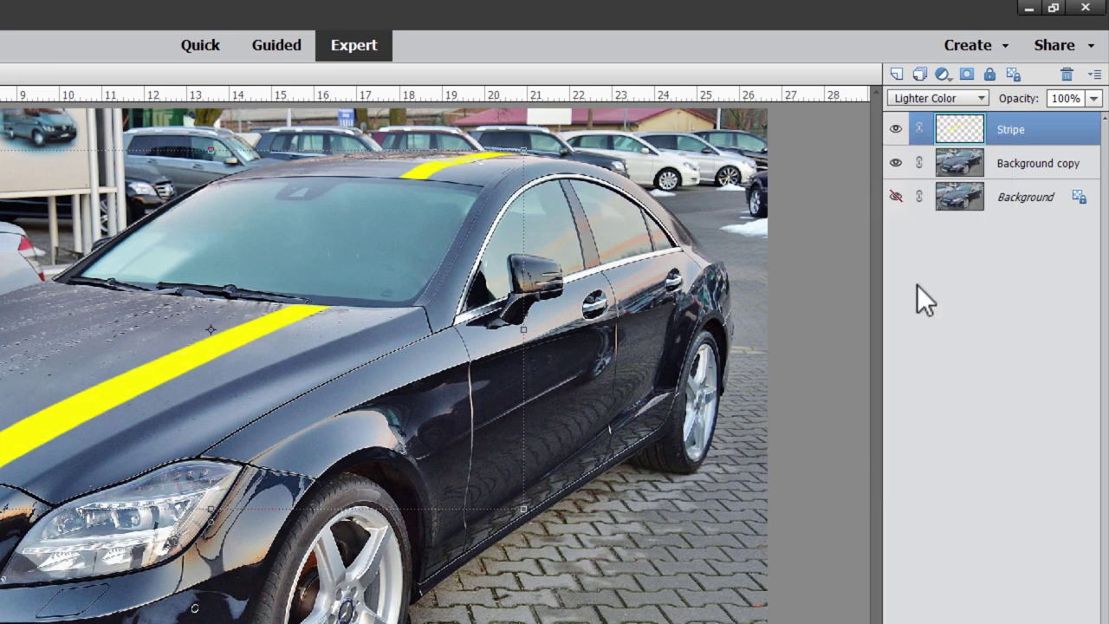
left_click(936, 99)
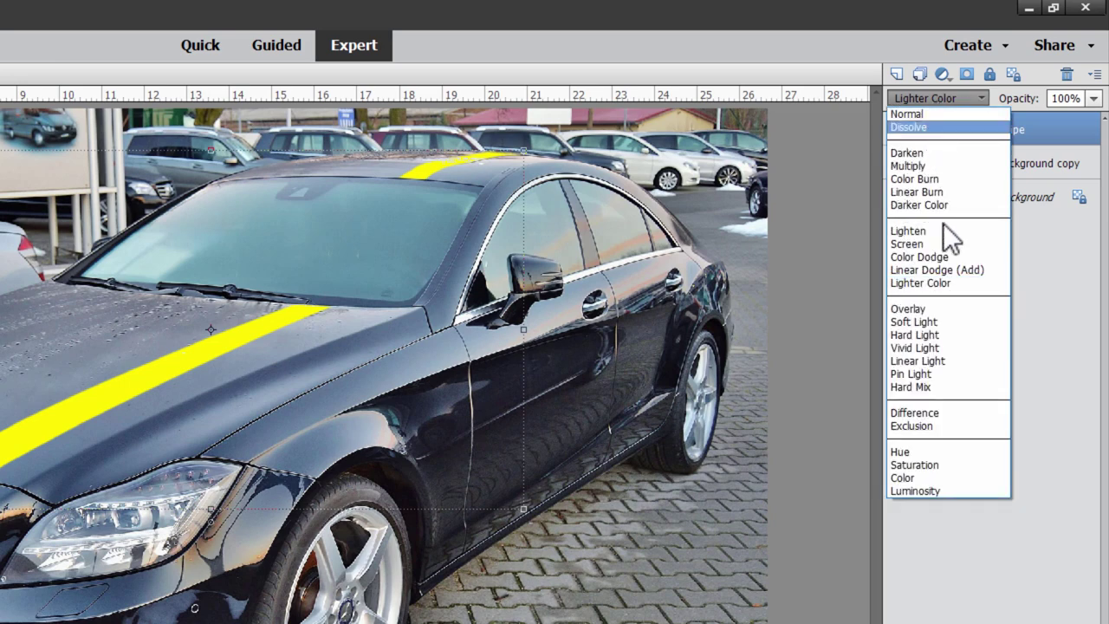
left_click(933, 318)
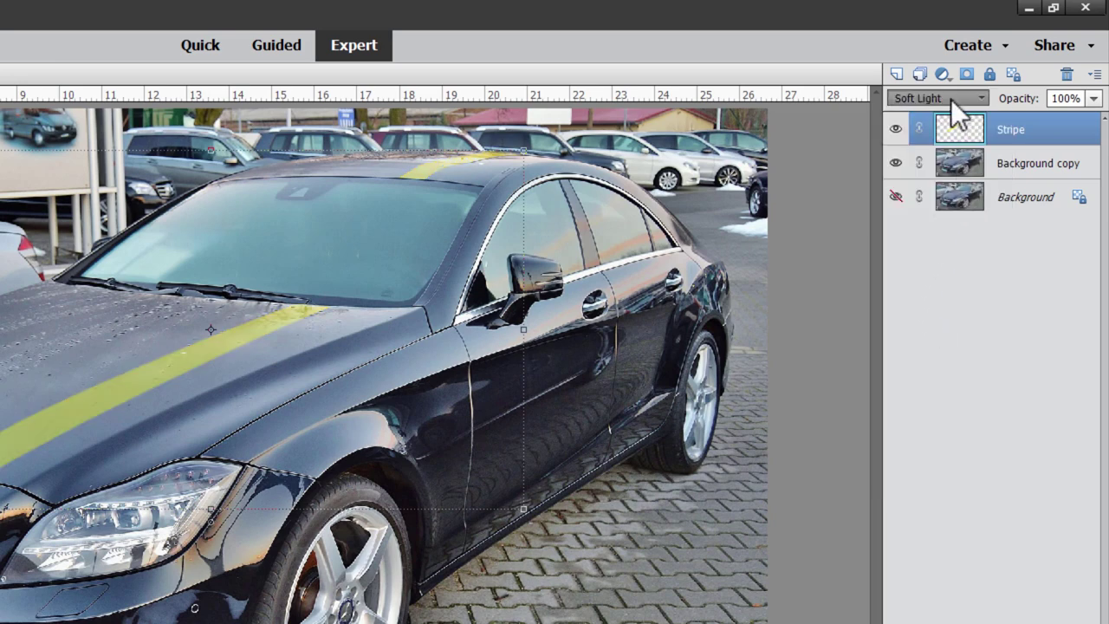
left_click(950, 99)
left_click(930, 336)
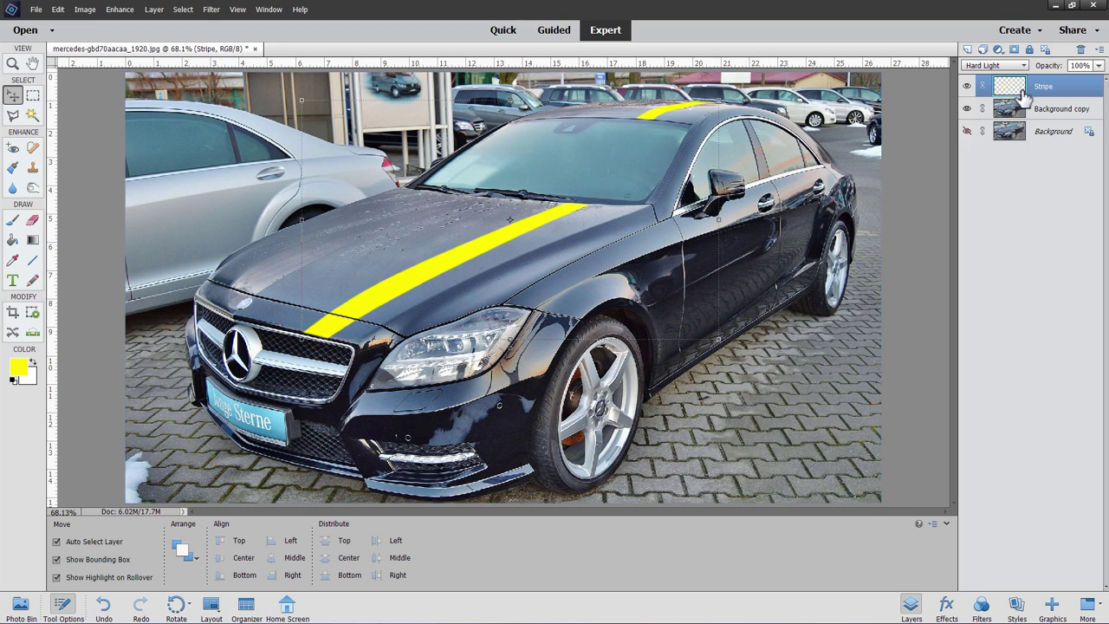
left_click(967, 85)
left_click(967, 86)
left_click(966, 86)
left_click(966, 86)
left_click(966, 85)
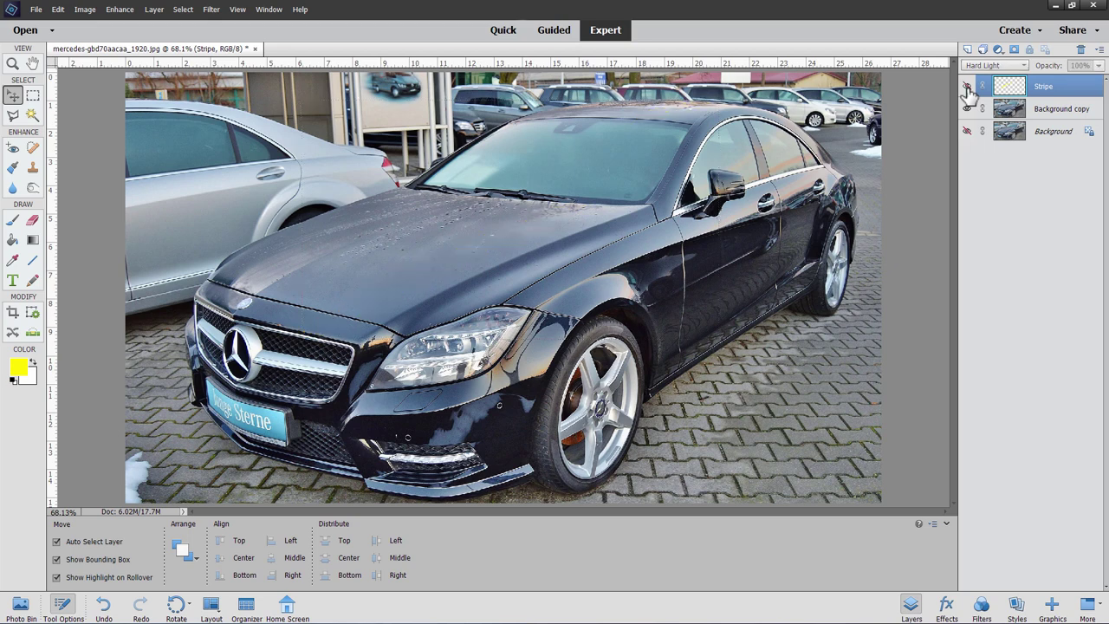
left_click(966, 86)
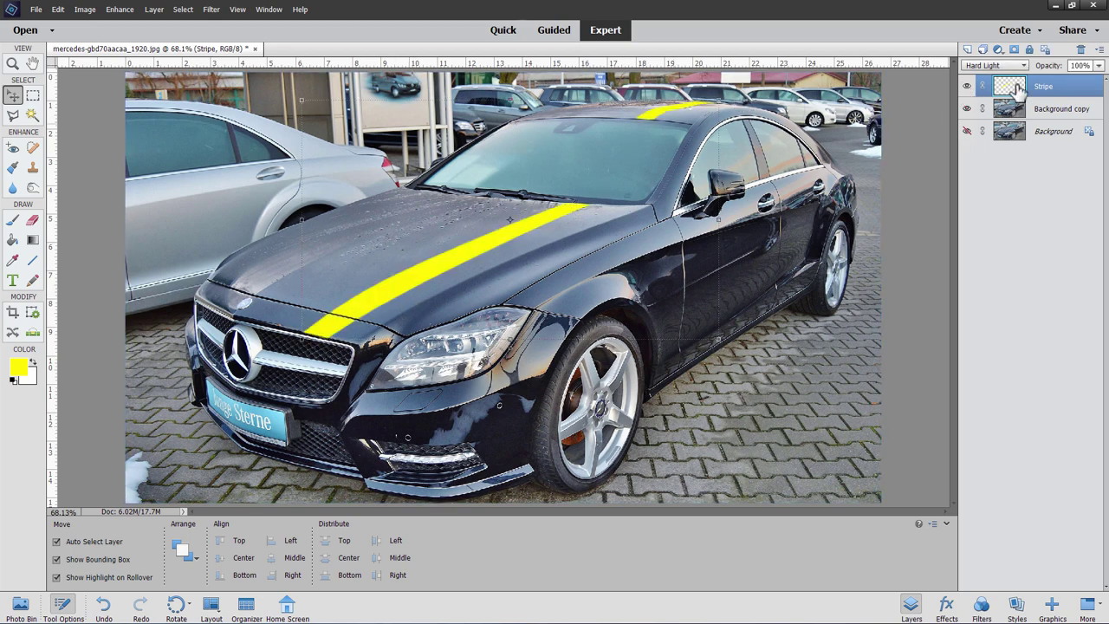